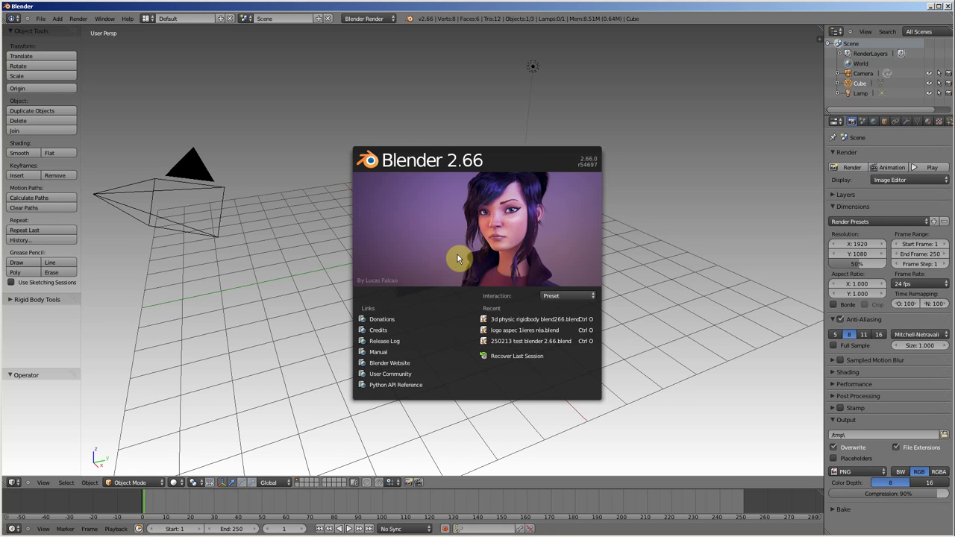
# Dismiss the splash screen and delete the default cube
pyautogui.click(433, 254)
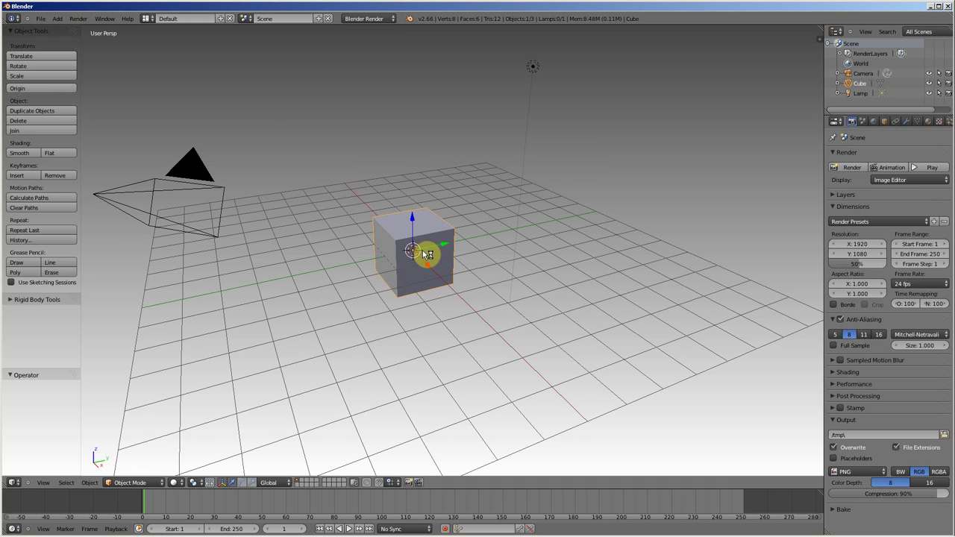
pyautogui.press('x')
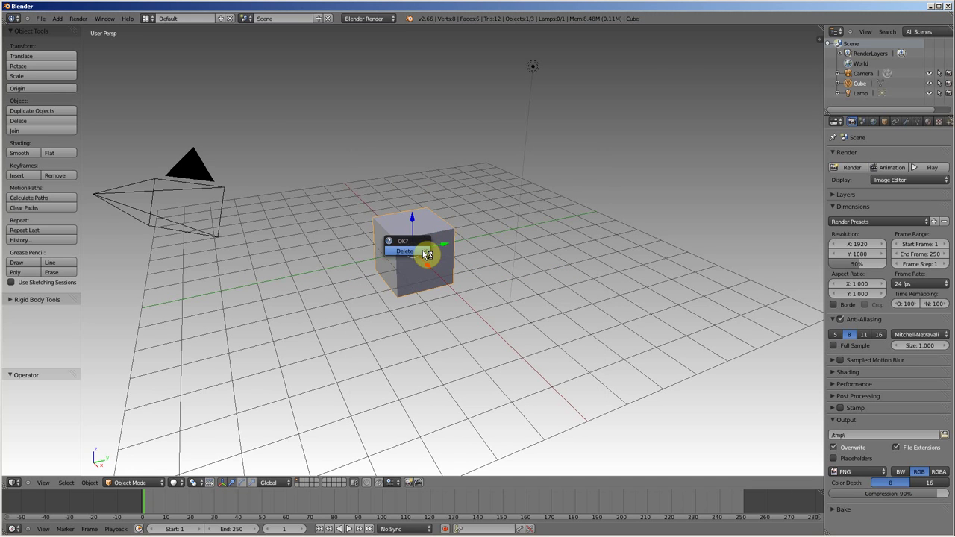
pyautogui.click(426, 255)
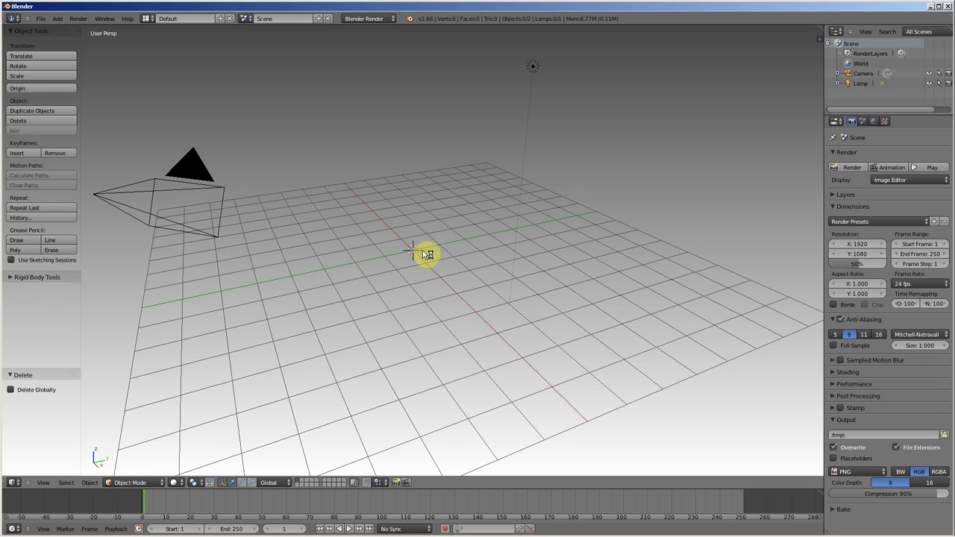
# Switch to a zoomed-in orthographic top view with numpad 7 and 5
pyautogui.press('KP_7')
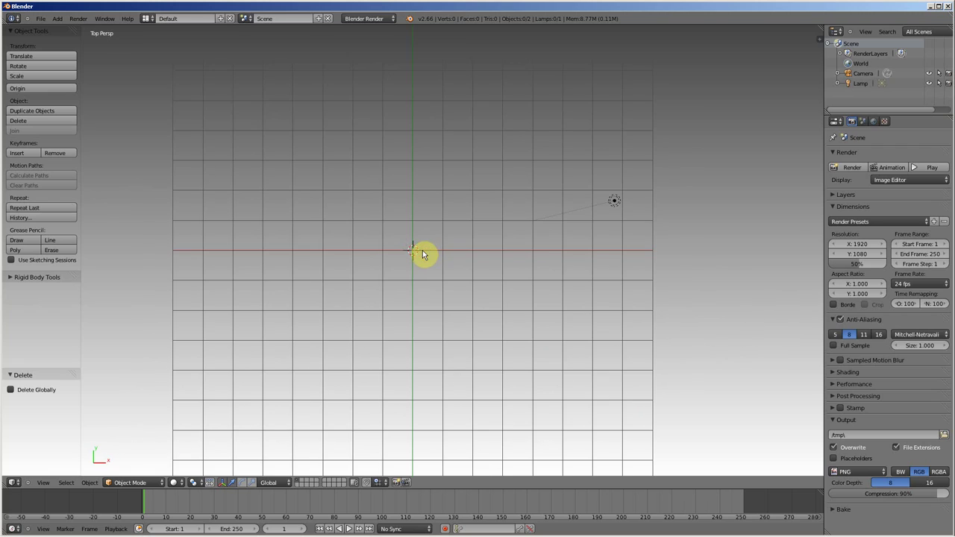
pyautogui.press('KP_5')
pyautogui.scroll(4, 423, 254)
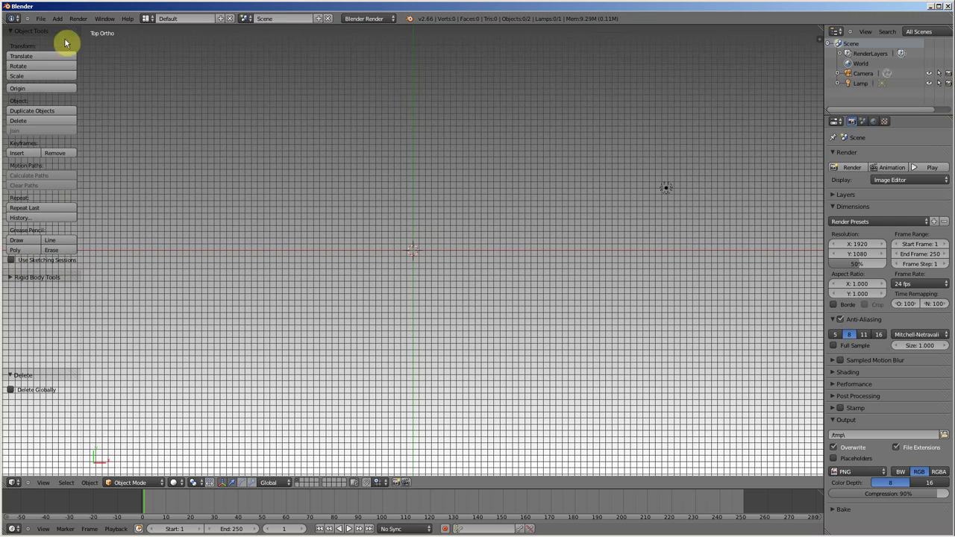
# In User Preferences' 3D View theme, raise the Region Background alpha to 0.314
pyautogui.click(40, 18)
pyautogui.click(58, 115)
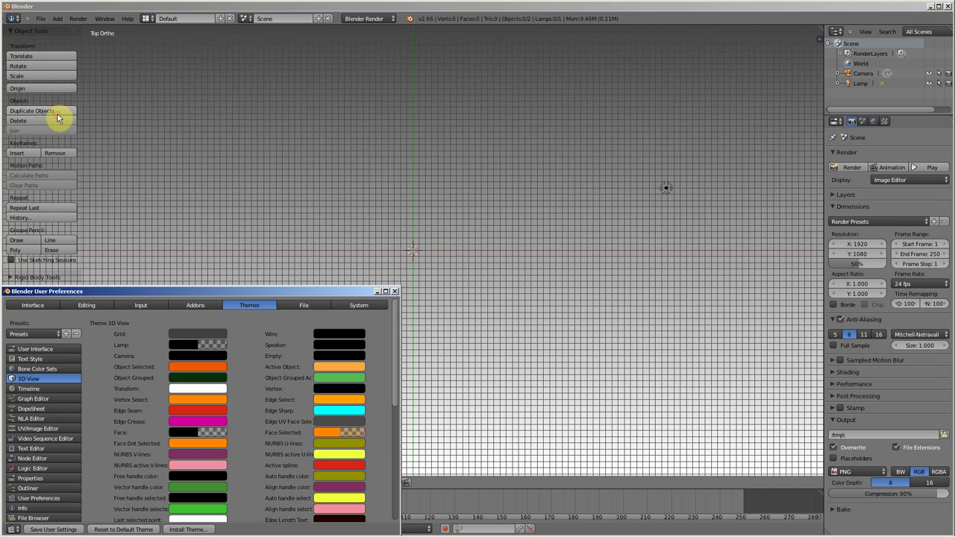
pyautogui.moveTo(185, 290); pyautogui.dragTo(315, 176)
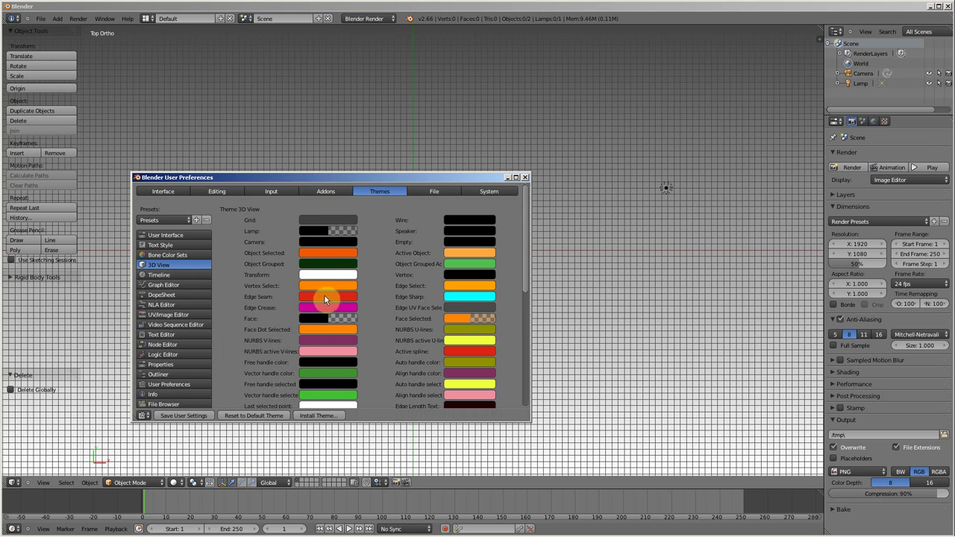
pyautogui.scroll(-4, 323, 295)
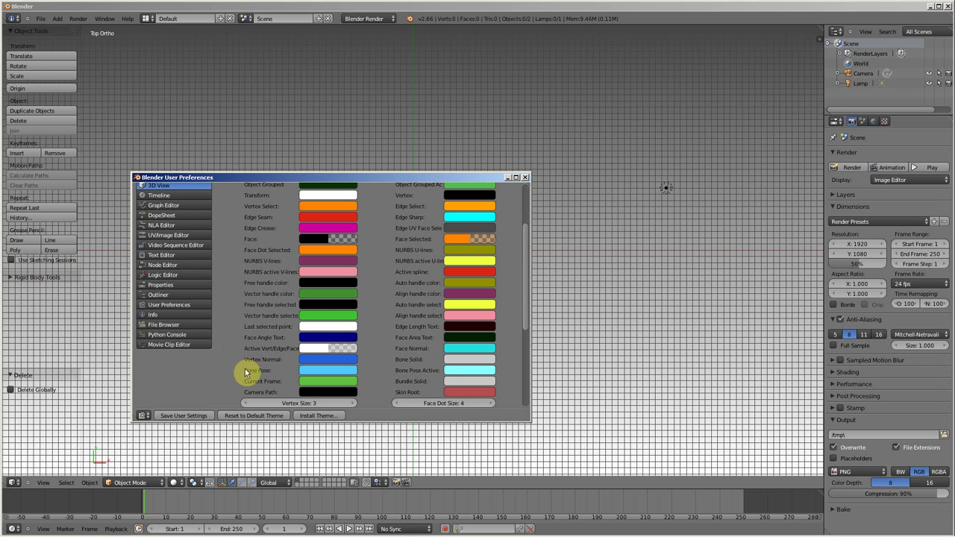
pyautogui.scroll(-3, 309, 331)
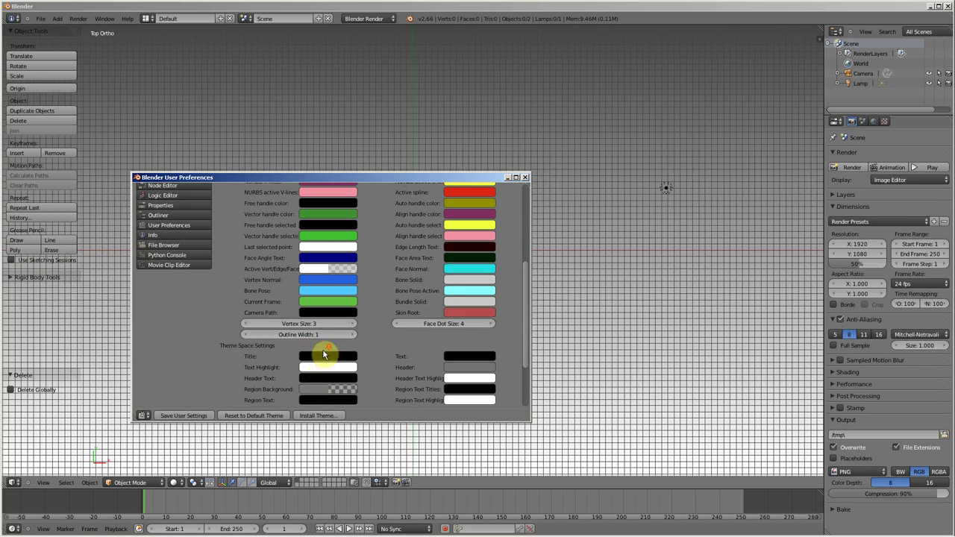
pyautogui.scroll(-3, 323, 353)
pyautogui.click(340, 313)
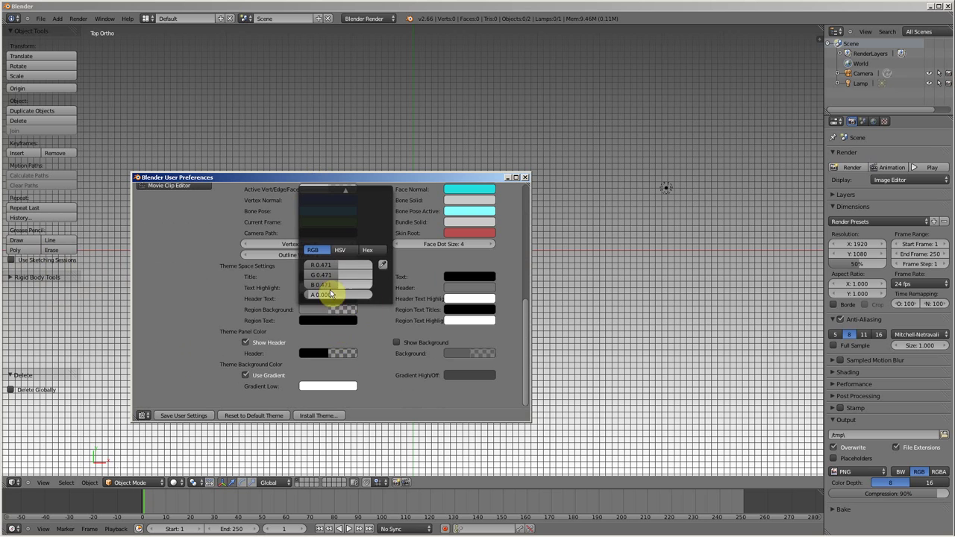
pyautogui.moveTo(337, 296); pyautogui.dragTo(359, 299)
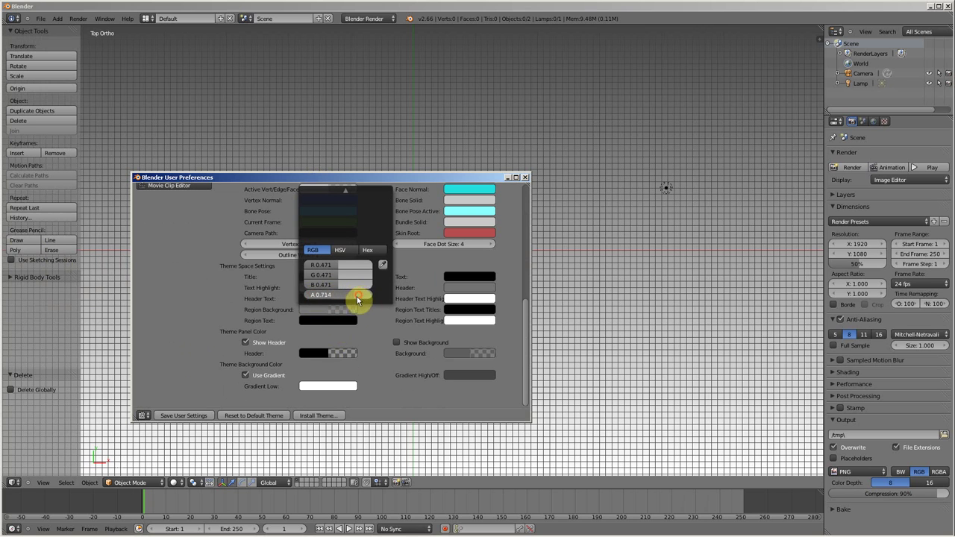
pyautogui.scroll(5, 262, 258)
pyautogui.scroll(3, 278, 240)
pyautogui.scroll(3, 341, 224)
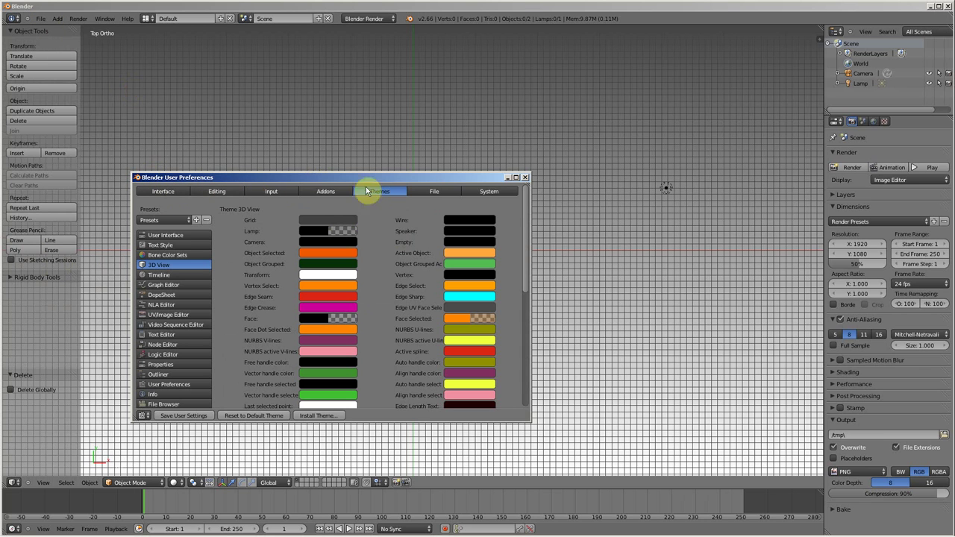
pyautogui.scroll(-2, 335, 251)
pyautogui.scroll(-2, 347, 341)
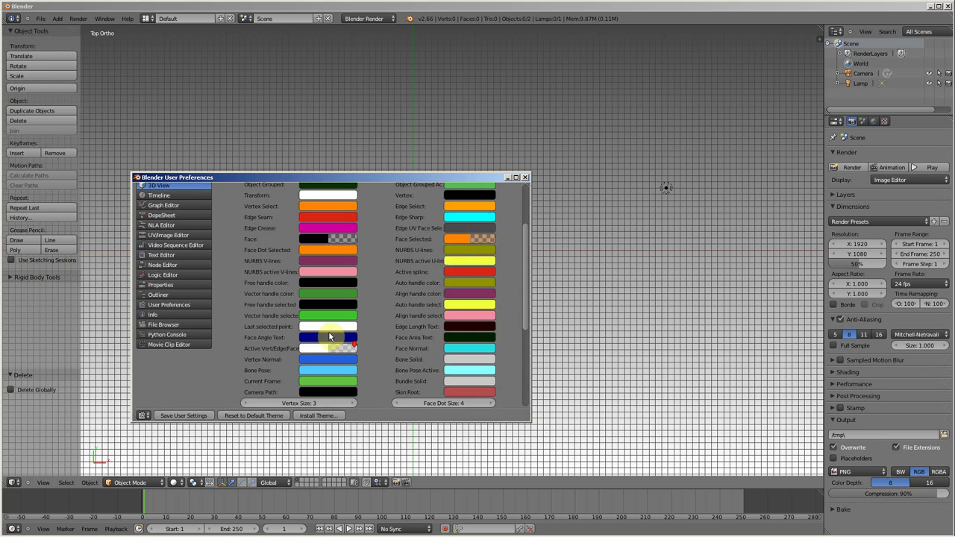
pyautogui.scroll(-2, 324, 335)
pyautogui.scroll(3, 320, 335)
pyautogui.scroll(-3, 335, 335)
pyautogui.scroll(-2, 335, 335)
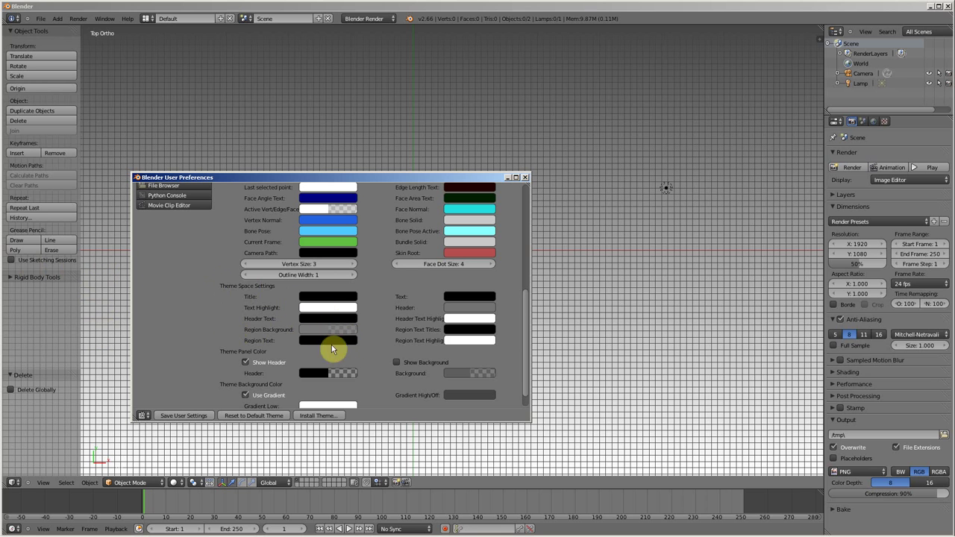
pyautogui.scroll(10, 369, 300)
pyautogui.scroll(5, 377, 320)
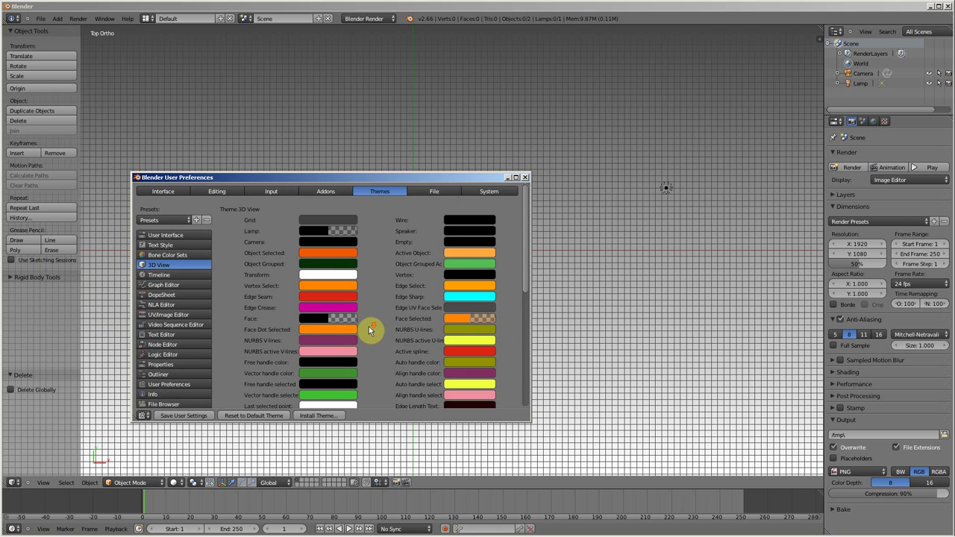
pyautogui.scroll(-15, 367, 328)
pyautogui.scroll(5, 365, 321)
pyautogui.scroll(5, 348, 314)
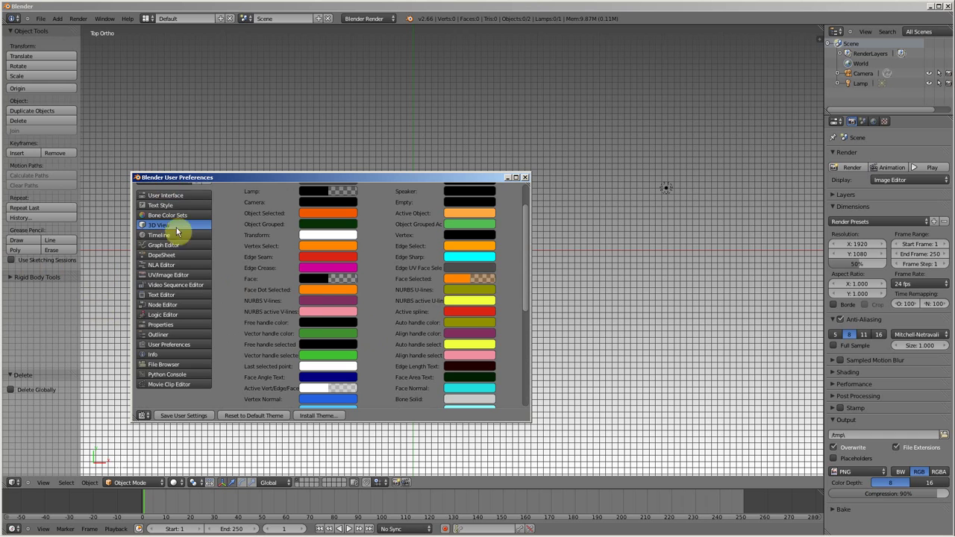
pyautogui.scroll(2, 216, 239)
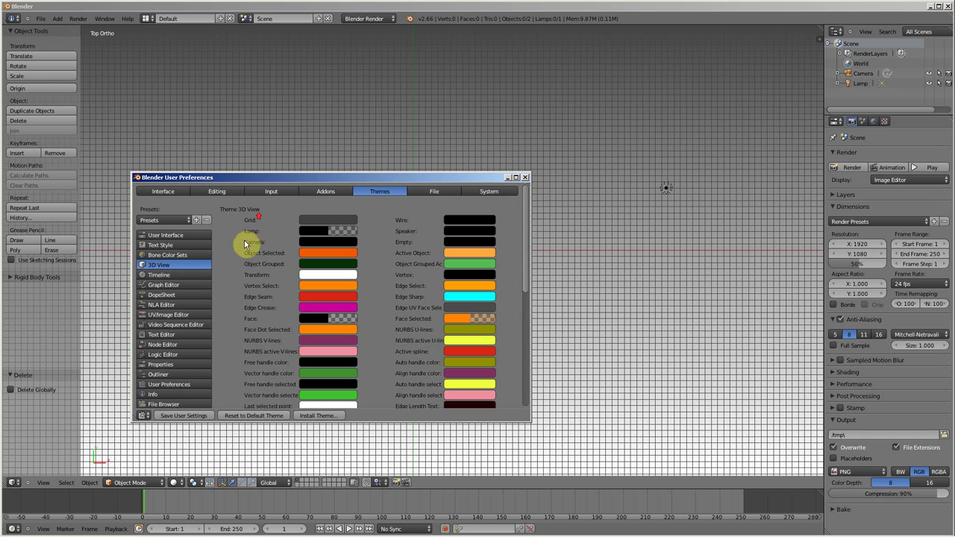
pyautogui.click(164, 256)
pyautogui.click(164, 264)
pyautogui.click(164, 285)
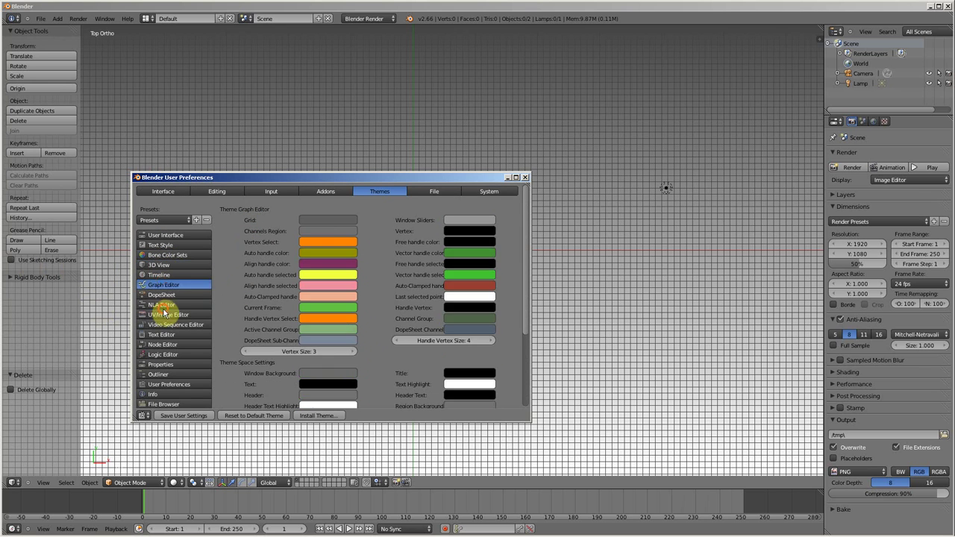
pyautogui.click(164, 324)
pyautogui.click(160, 274)
pyautogui.click(160, 265)
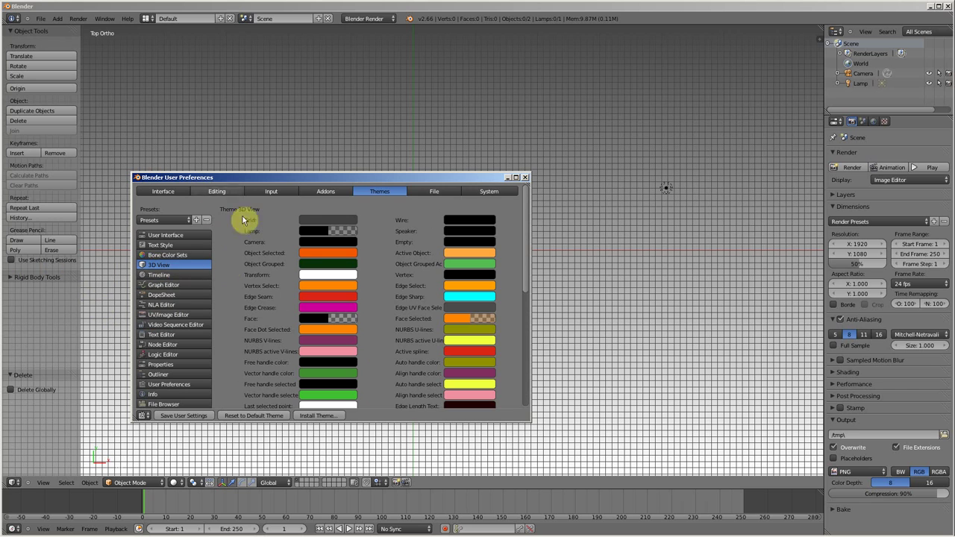
pyautogui.scroll(-5, 315, 273)
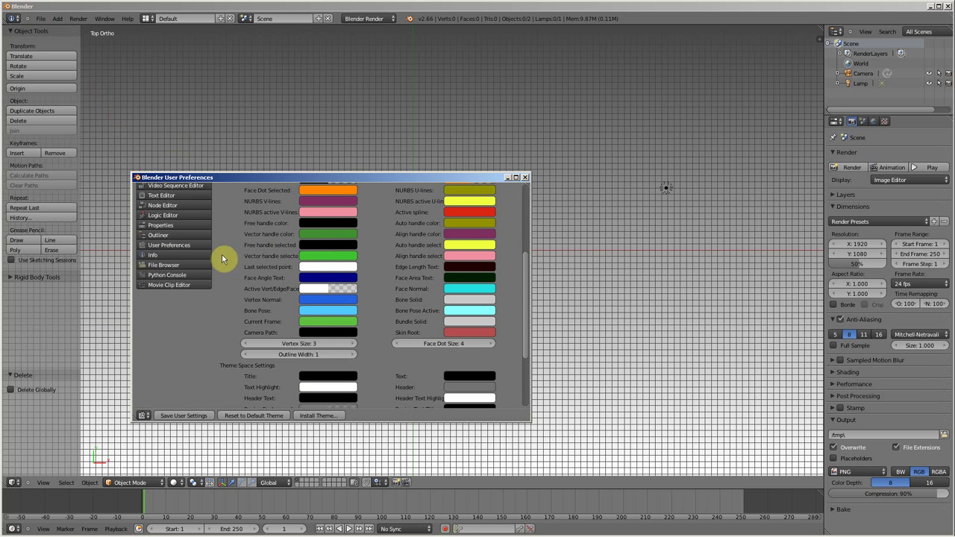
pyautogui.scroll(5, 222, 259)
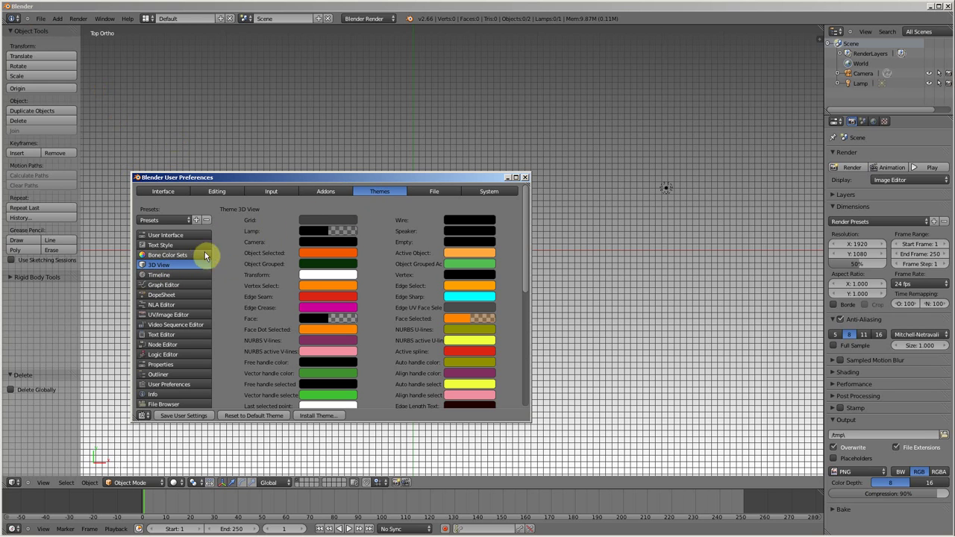
pyautogui.scroll(-5, 288, 288)
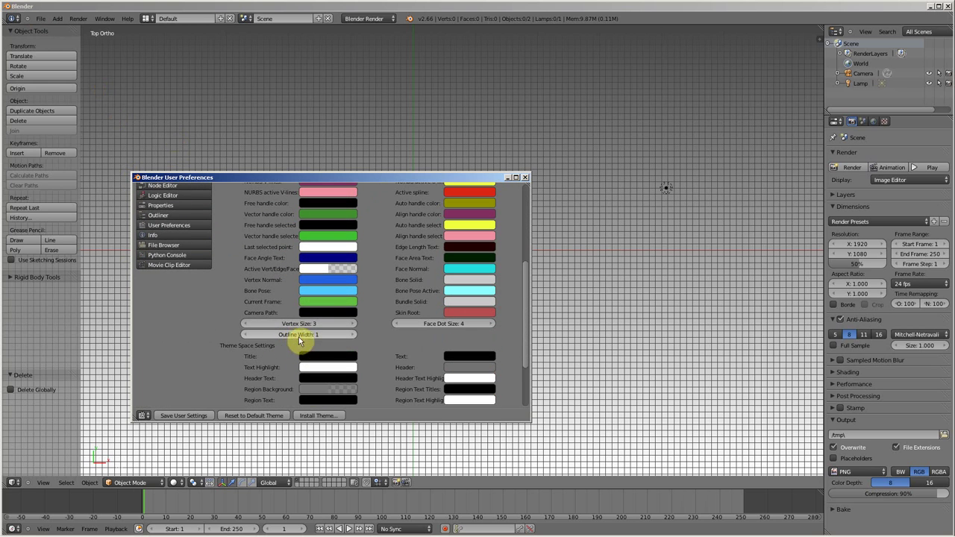
pyautogui.scroll(-4, 328, 313)
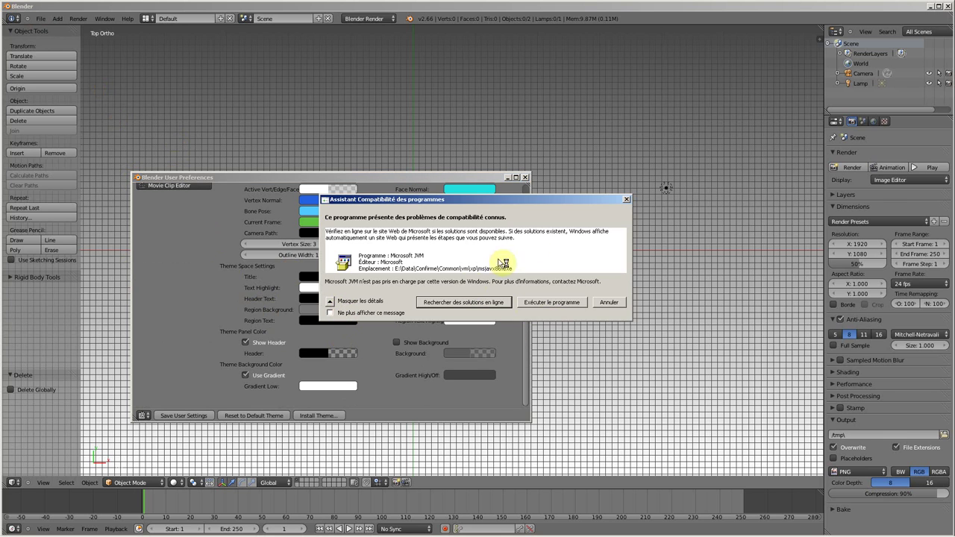
# Dismiss the Windows compatibility warning and installer dialog, then close User Preferences
pyautogui.click(470, 176)
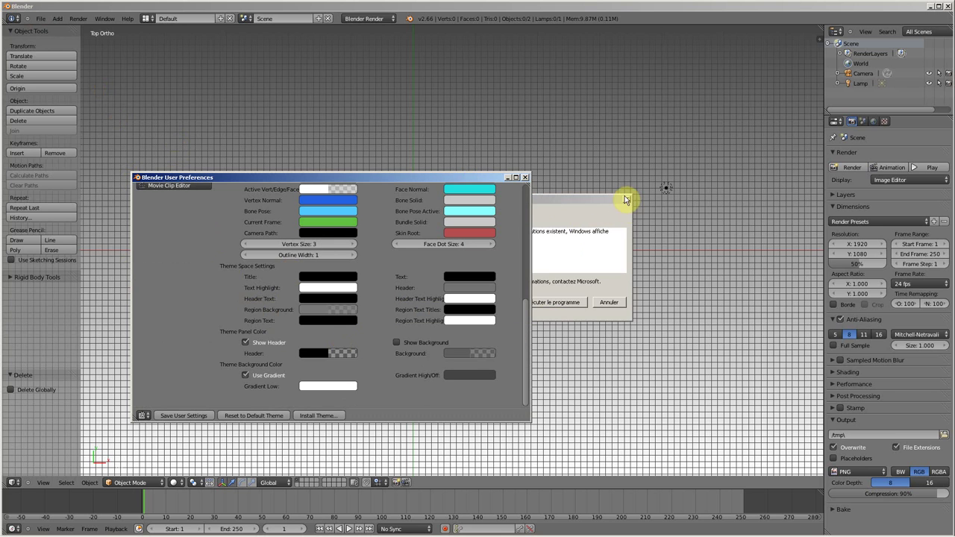
pyautogui.click(625, 199)
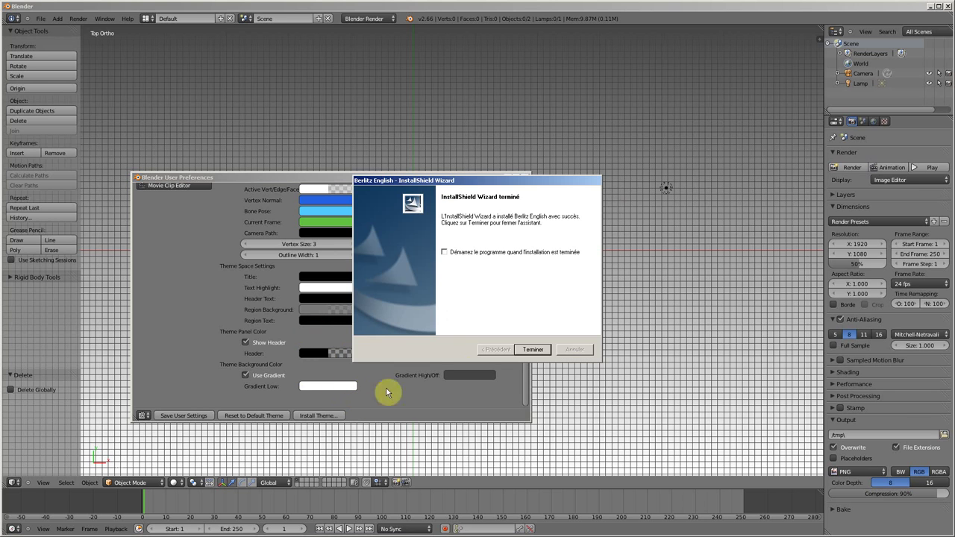
pyautogui.click(522, 405)
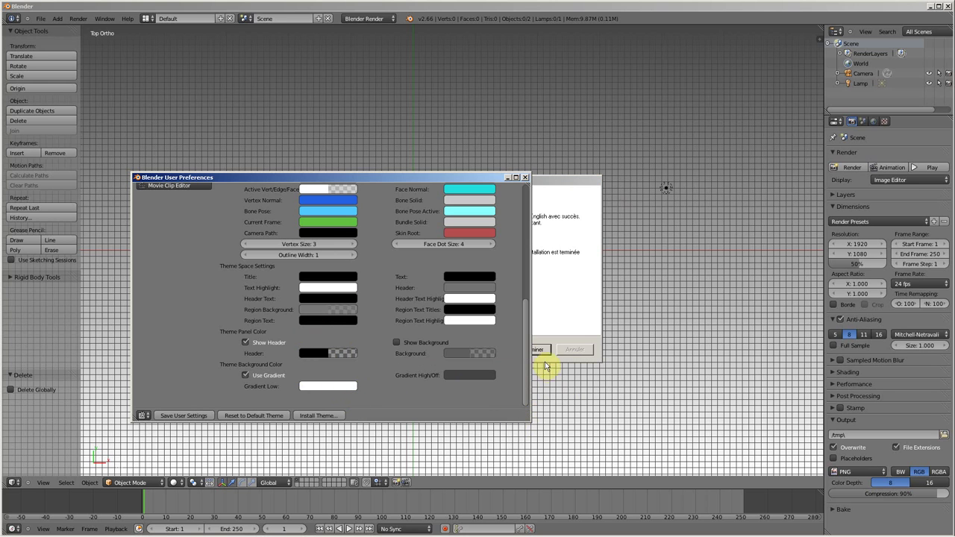
pyautogui.click(545, 353)
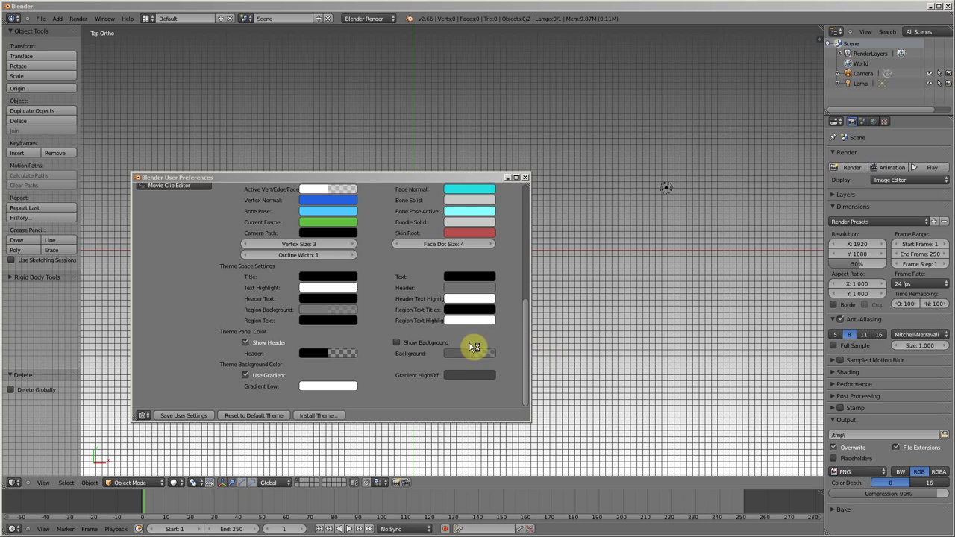
pyautogui.click(432, 411)
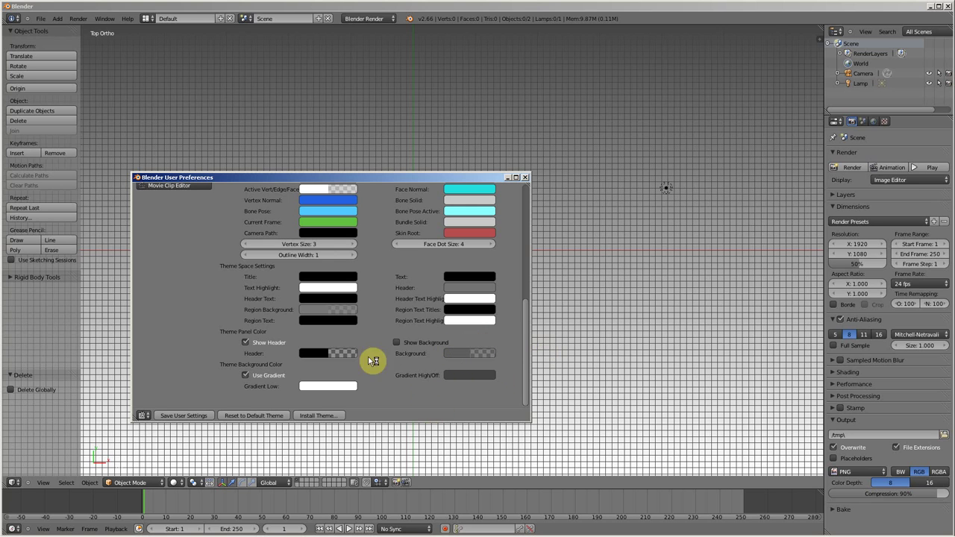
pyautogui.click(526, 178)
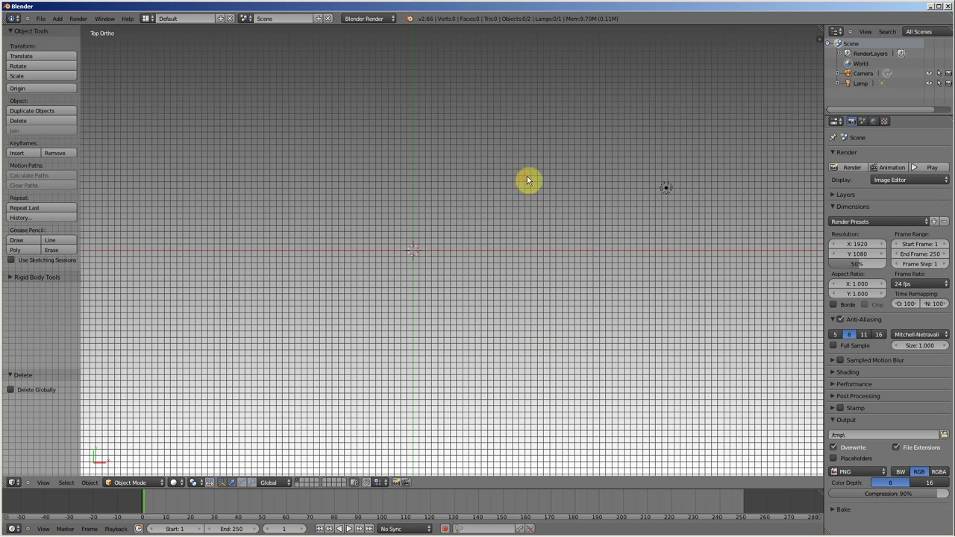
# Enable Use Sketching Sessions with Grease Pencil Draw and sketch the two eye outlines
pyautogui.click(12, 259)
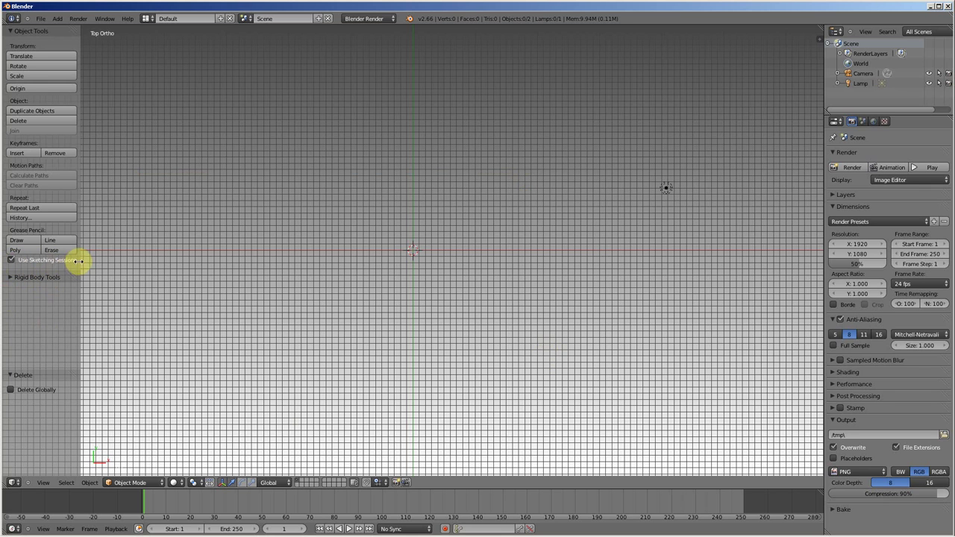
pyautogui.click(27, 242)
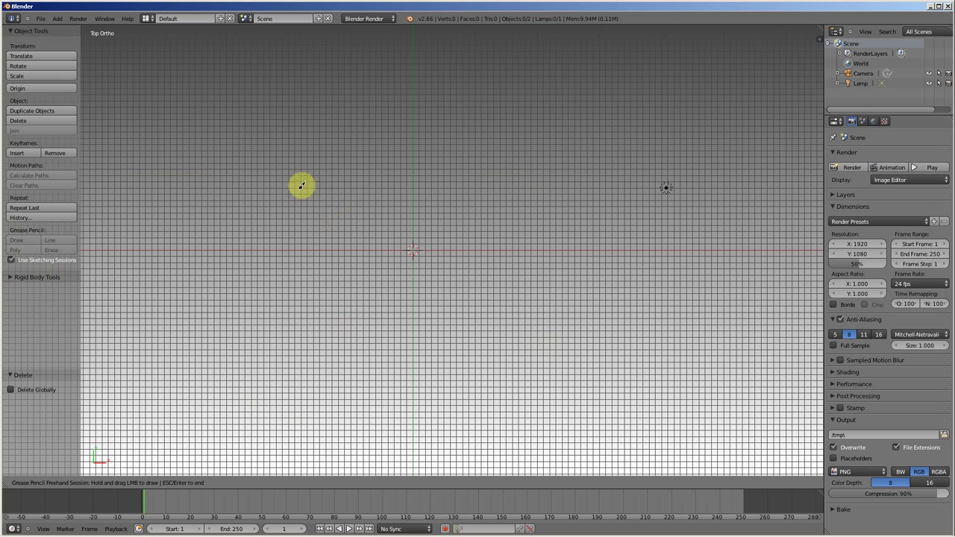
pyautogui.moveTo(312, 216); pyautogui.dragTo(328, 221)
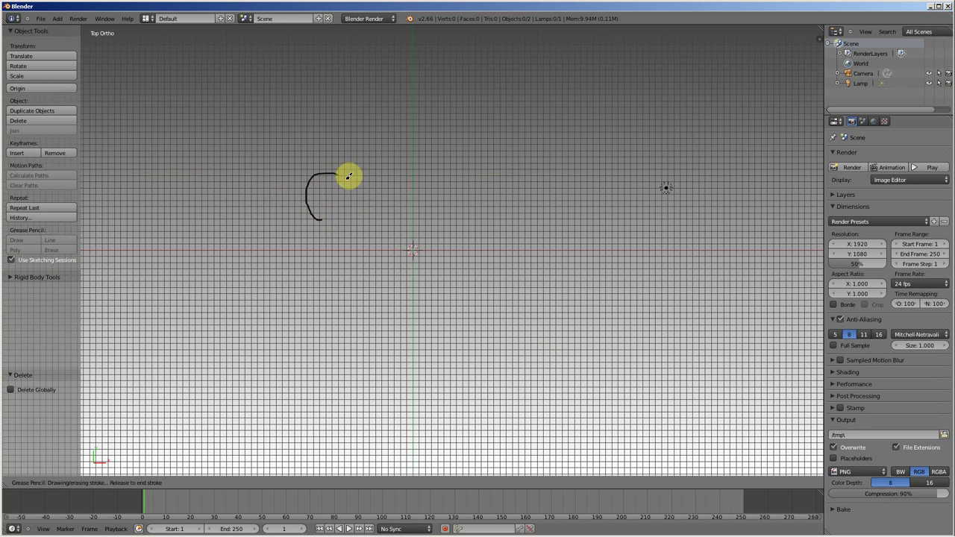
pyautogui.moveTo(355, 181)
pyautogui.mouseDown()
pyautogui.moveTo(359, 255)
pyautogui.moveTo(287, 235)
pyautogui.moveTo(284, 215)
pyautogui.moveTo(258, 198)
pyautogui.moveTo(288, 198)
pyautogui.moveTo(283, 221)
pyautogui.mouseUp()
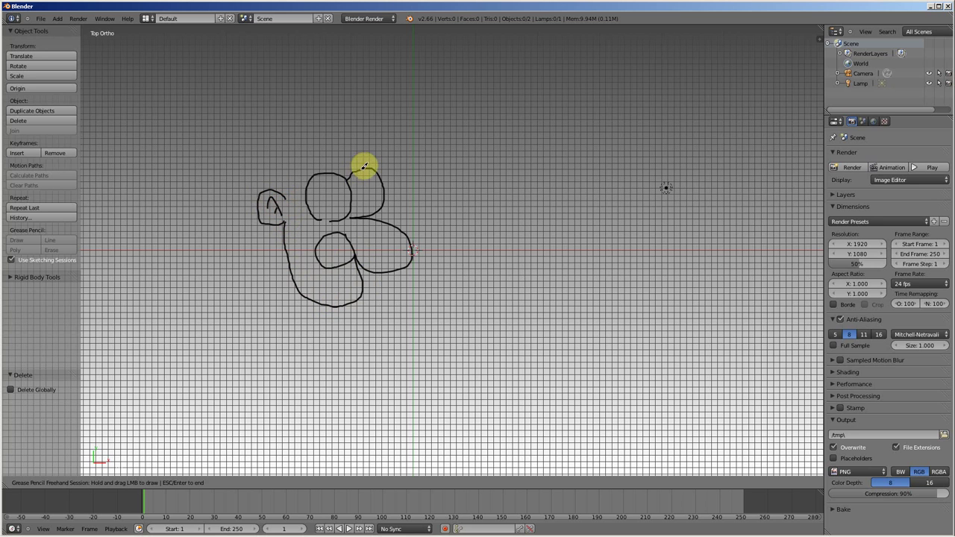
# Draw the head outline with ear, both pupils, the eyebrow and the teeth
pyautogui.moveTo(364, 165)
pyautogui.mouseDown()
pyautogui.moveTo(342, 96)
pyautogui.moveTo(273, 141)
pyautogui.moveTo(269, 188)
pyautogui.mouseUp()
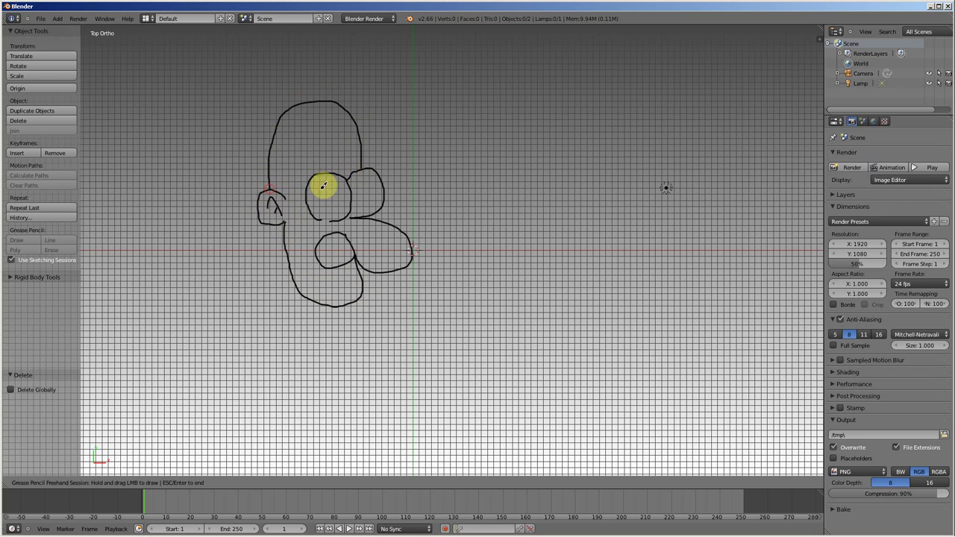
pyautogui.moveTo(335, 199); pyautogui.dragTo(334, 193)
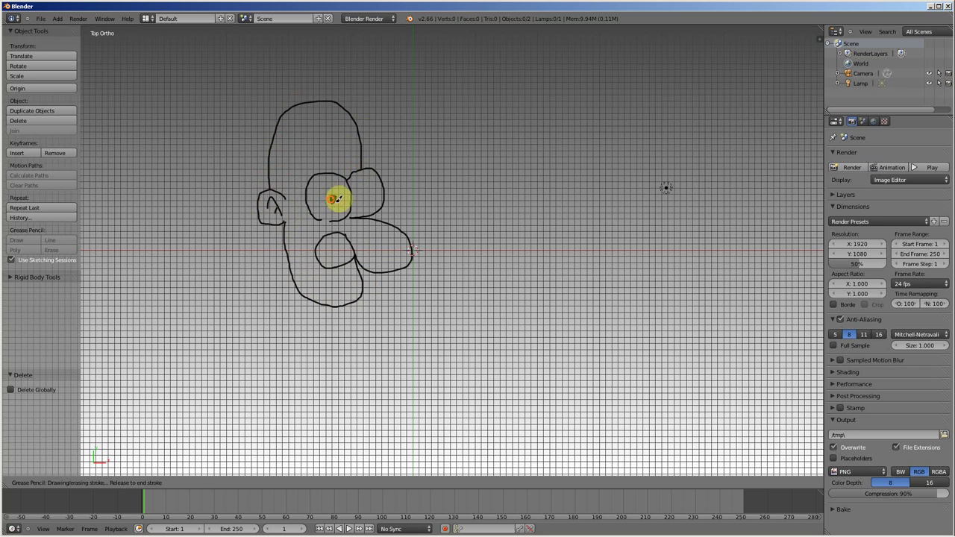
pyautogui.click(373, 191)
pyautogui.moveTo(341, 159); pyautogui.dragTo(396, 154)
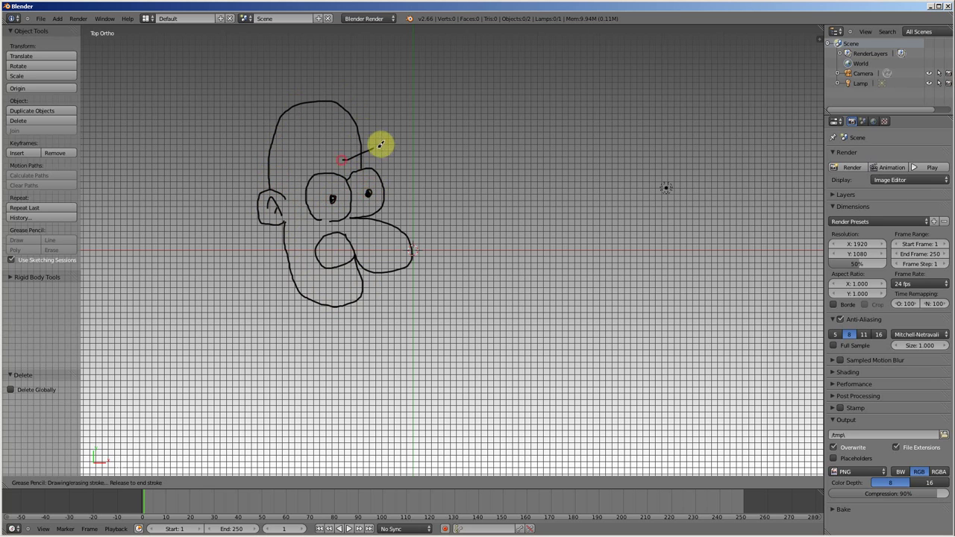
pyautogui.moveTo(338, 164)
pyautogui.mouseDown()
pyautogui.moveTo(318, 155)
pyautogui.moveTo(326, 159)
pyautogui.mouseUp()
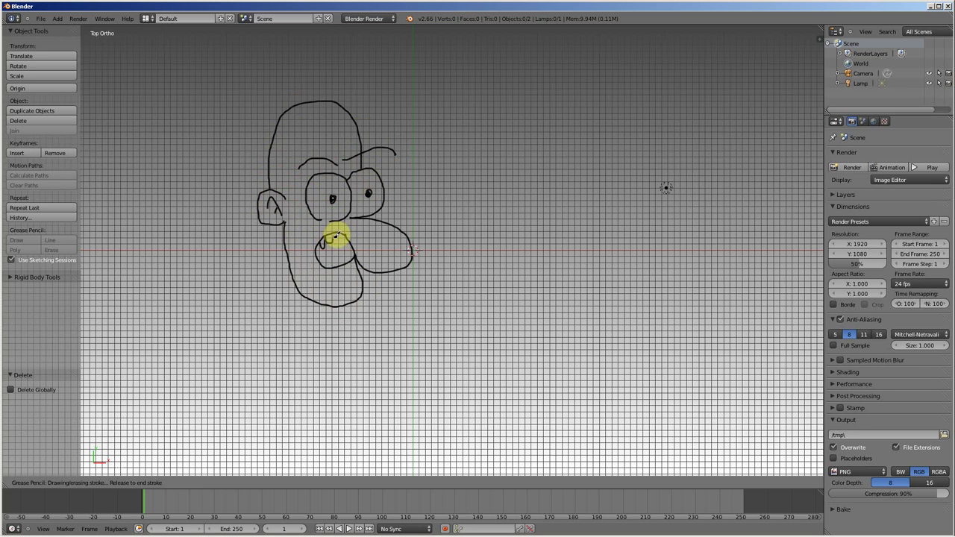
pyautogui.moveTo(350, 236); pyautogui.dragTo(349, 246)
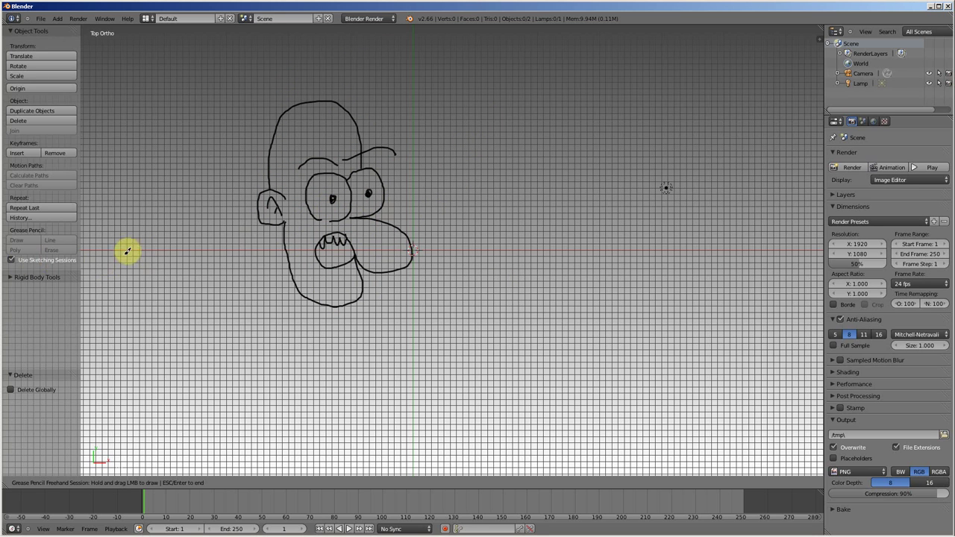
# End the drawing session, untick Use Sketching Sessions, and search 'gre' for the conversion command
pyautogui.press('Escape')
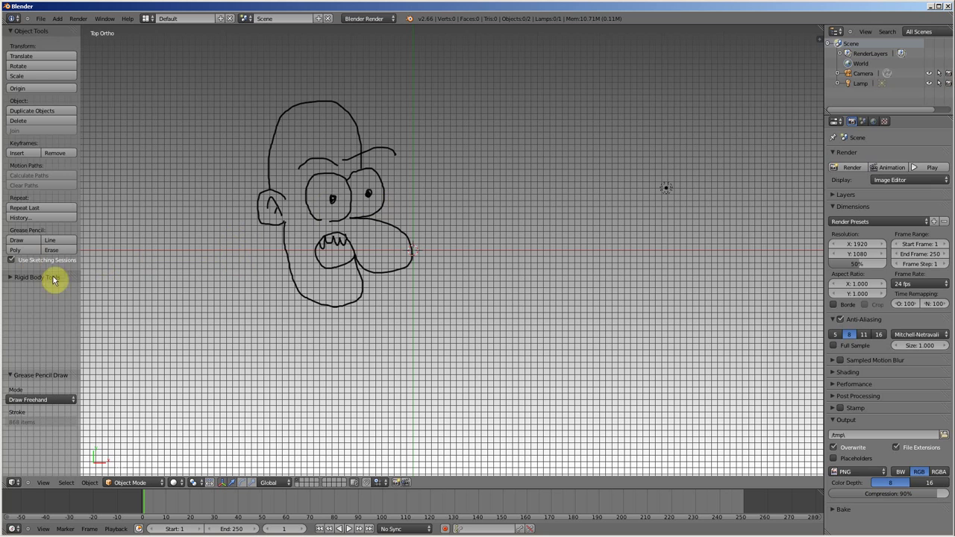
pyautogui.click(10, 260)
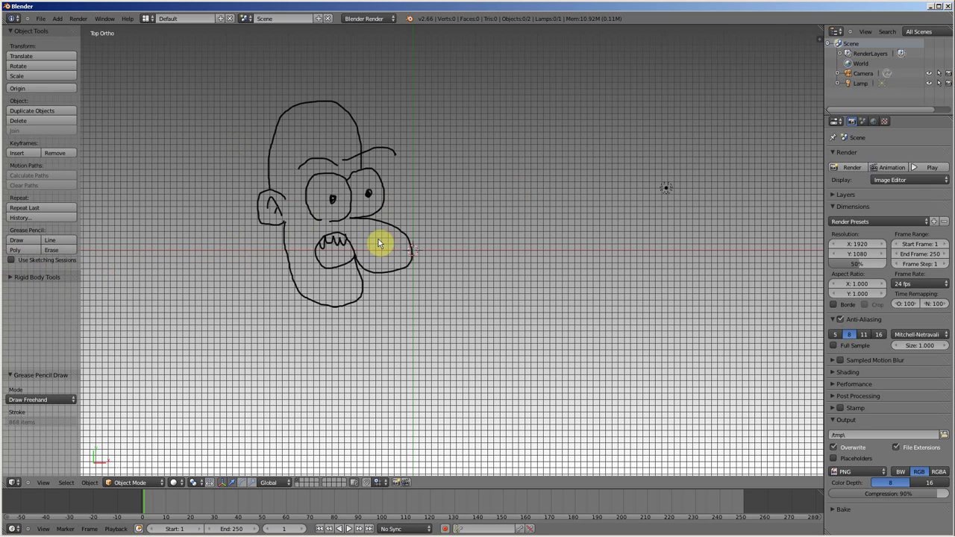
pyautogui.press('space')
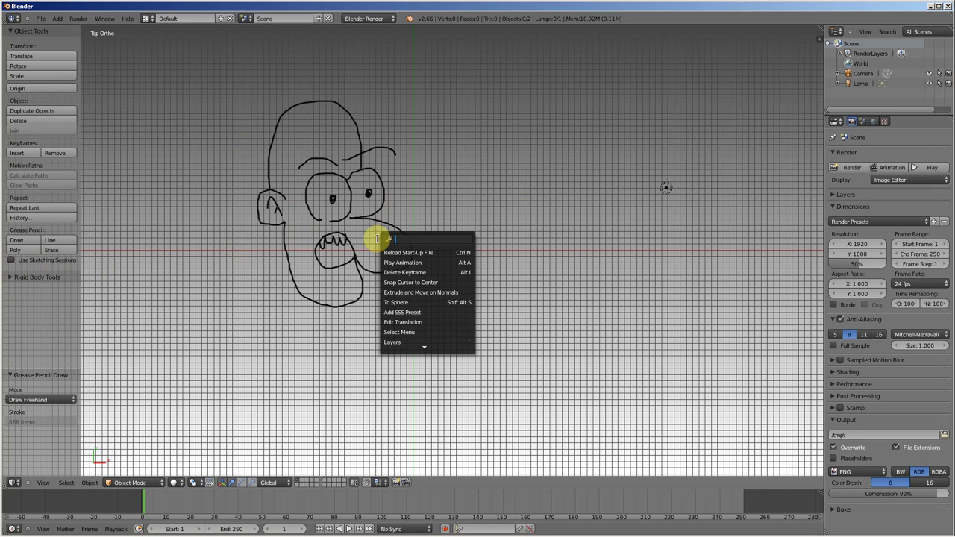
pyautogui.write('g')
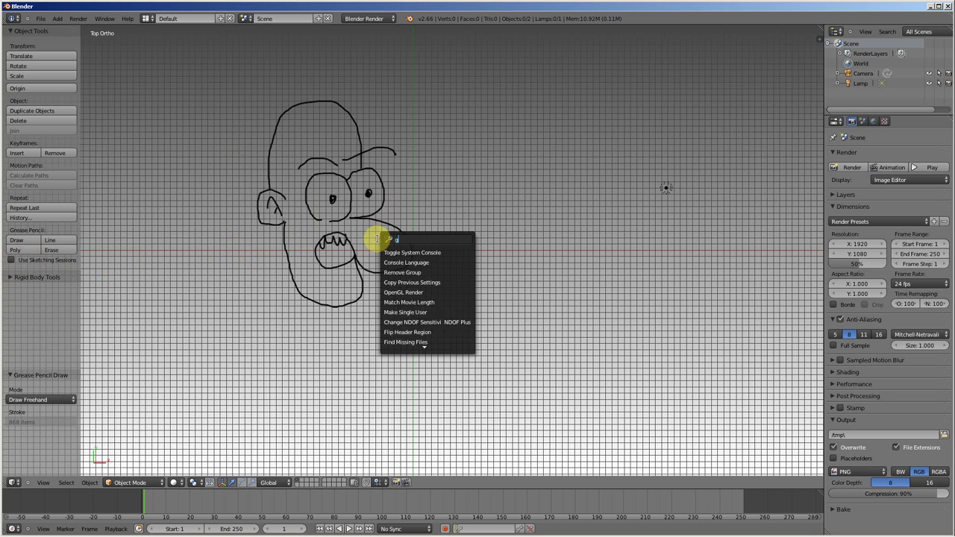
pyautogui.write('rease')
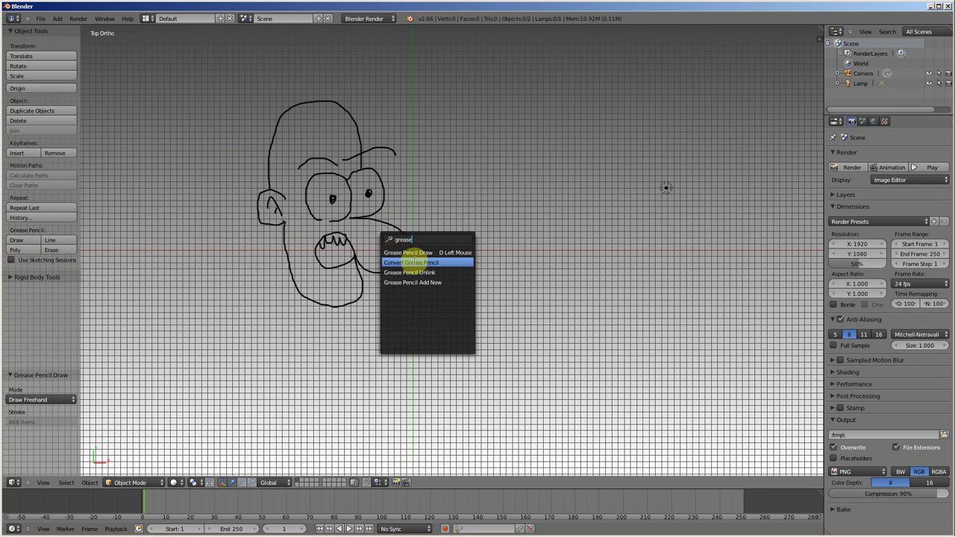
pyautogui.click(437, 262)
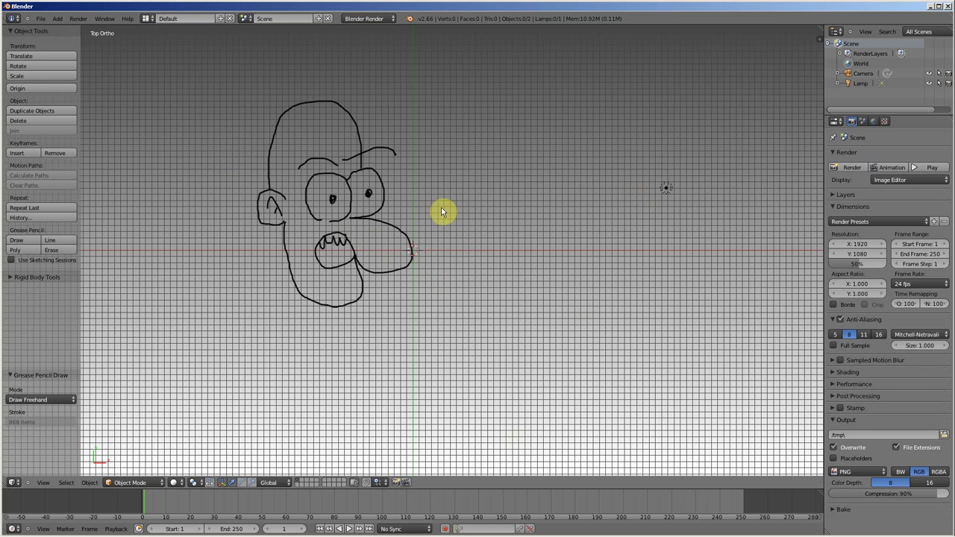
# Convert the grease pencil drawing into a Bezier curve named GP_Layer
pyautogui.press('space')
pyautogui.write('Convert Grease Pencil')
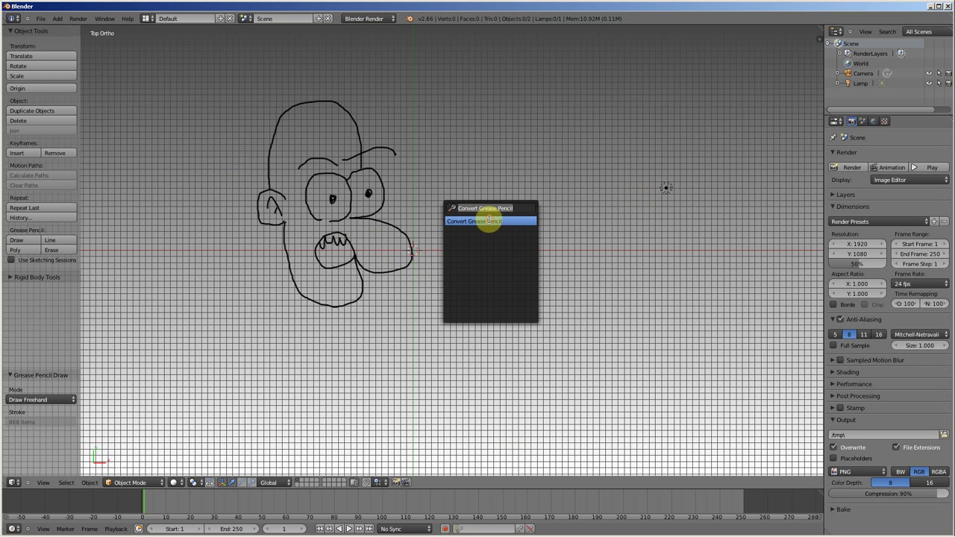
pyautogui.click(489, 220)
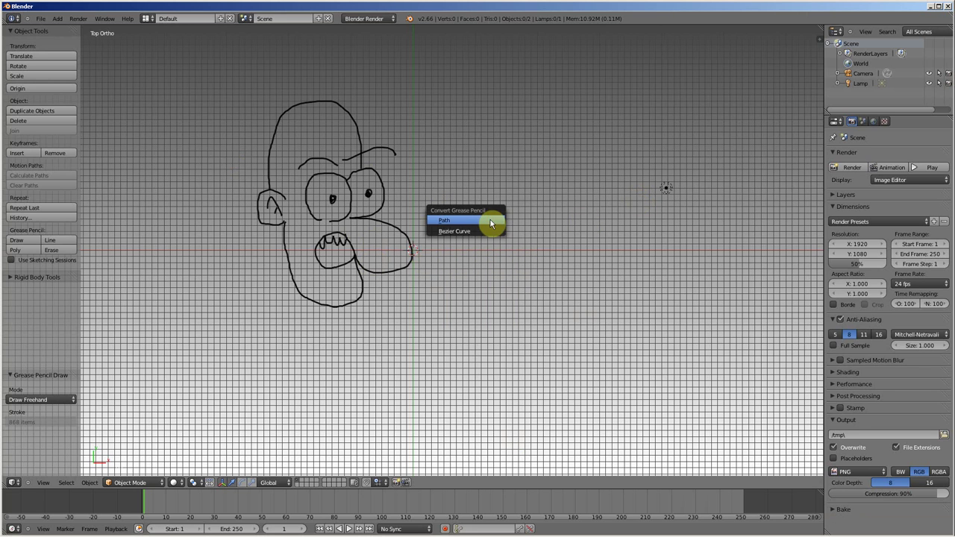
pyautogui.click(455, 232)
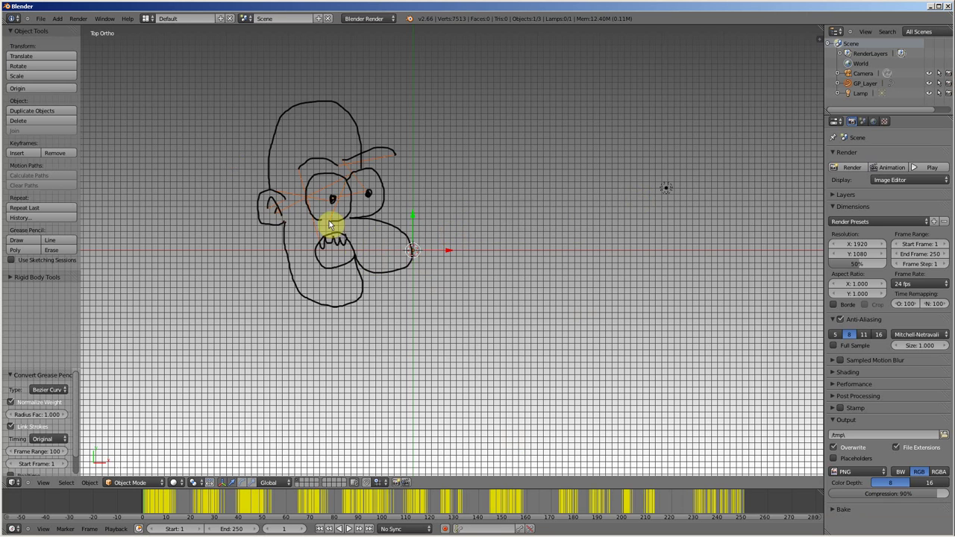
pyautogui.scroll(2, 274, 206)
pyautogui.scroll(2, 273, 207)
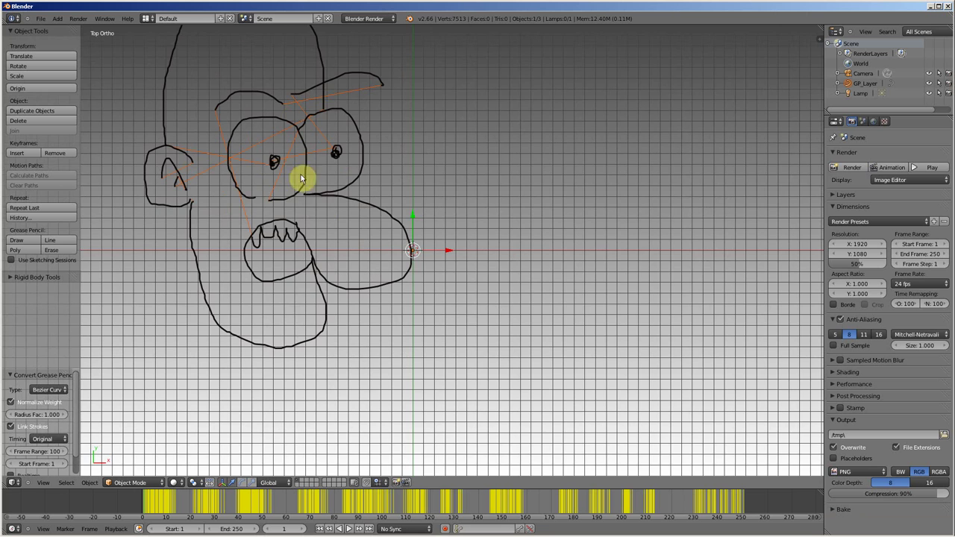
pyautogui.scroll(-1, 298, 187)
pyautogui.scroll(-1, 288, 214)
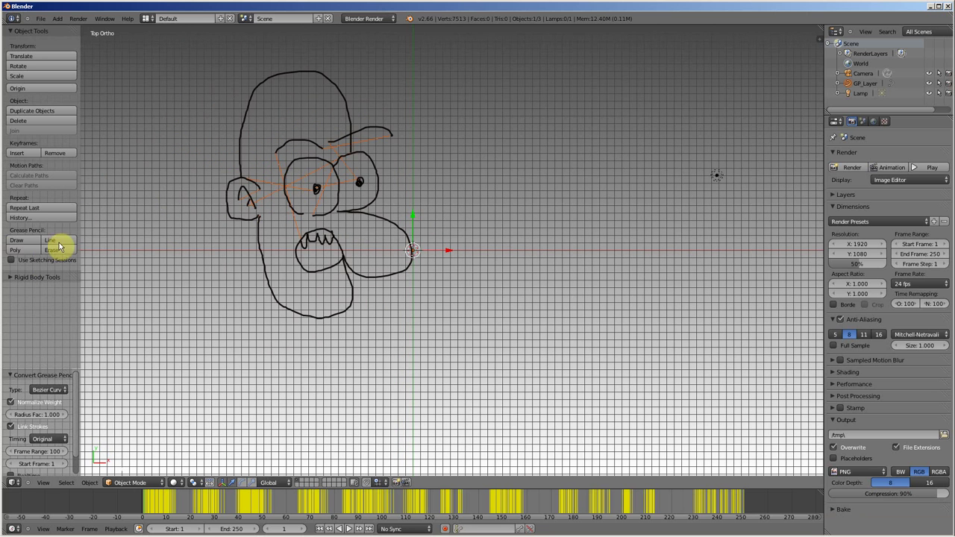
# Erase every black grease pencil stroke in a sketching session, leaving only the orange curve
pyautogui.click(10, 261)
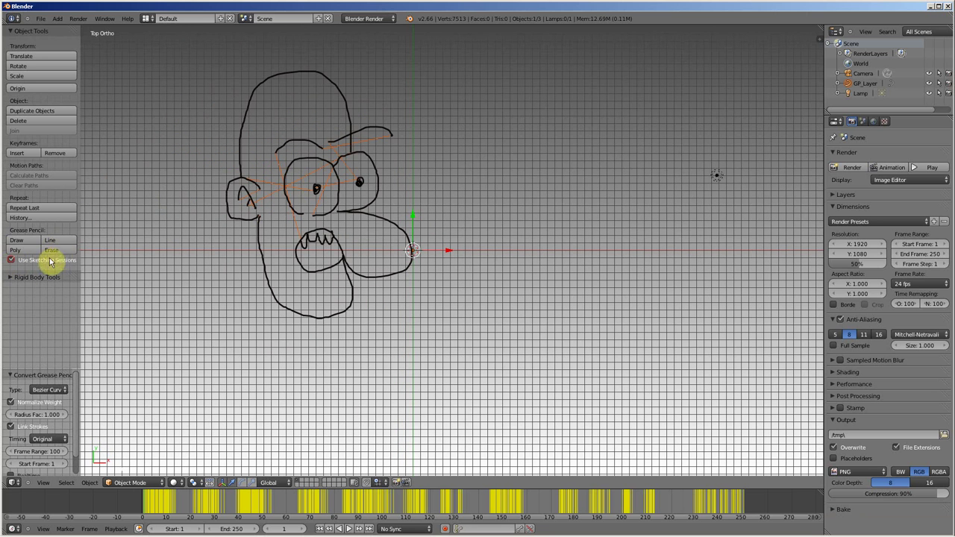
pyautogui.click(53, 250)
pyautogui.moveTo(255, 217)
pyautogui.mouseDown()
pyautogui.moveTo(282, 284)
pyautogui.moveTo(375, 288)
pyautogui.moveTo(341, 220)
pyautogui.moveTo(309, 251)
pyautogui.moveTo(308, 217)
pyautogui.moveTo(291, 254)
pyautogui.moveTo(362, 264)
pyautogui.moveTo(424, 228)
pyautogui.moveTo(361, 294)
pyautogui.moveTo(316, 267)
pyautogui.moveTo(426, 126)
pyautogui.moveTo(391, 96)
pyautogui.moveTo(303, 156)
pyautogui.moveTo(292, 151)
pyautogui.mouseUp()
pyautogui.scroll(-3, 305, 185)
pyautogui.scroll(-4, 314, 183)
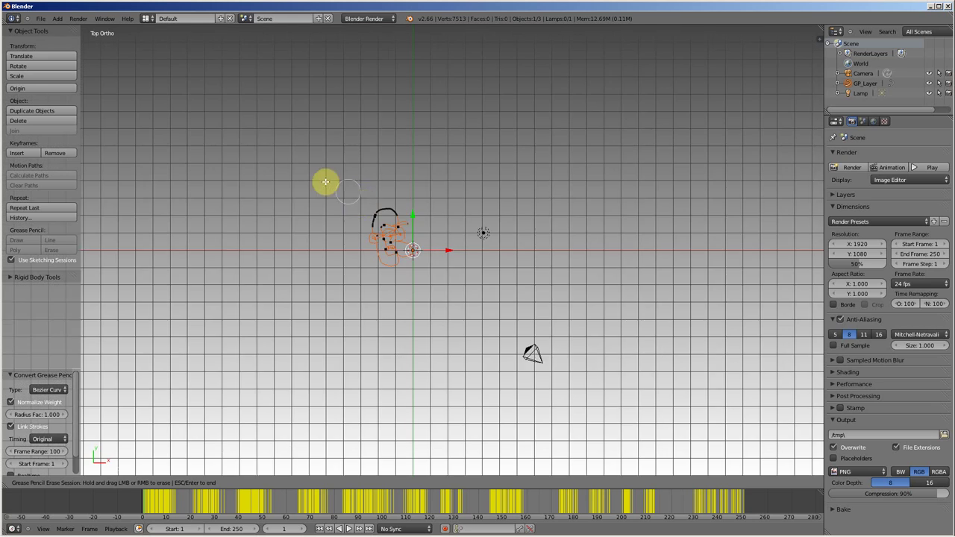
pyautogui.scroll(-3, 379, 213)
pyautogui.moveTo(399, 243); pyautogui.dragTo(392, 238)
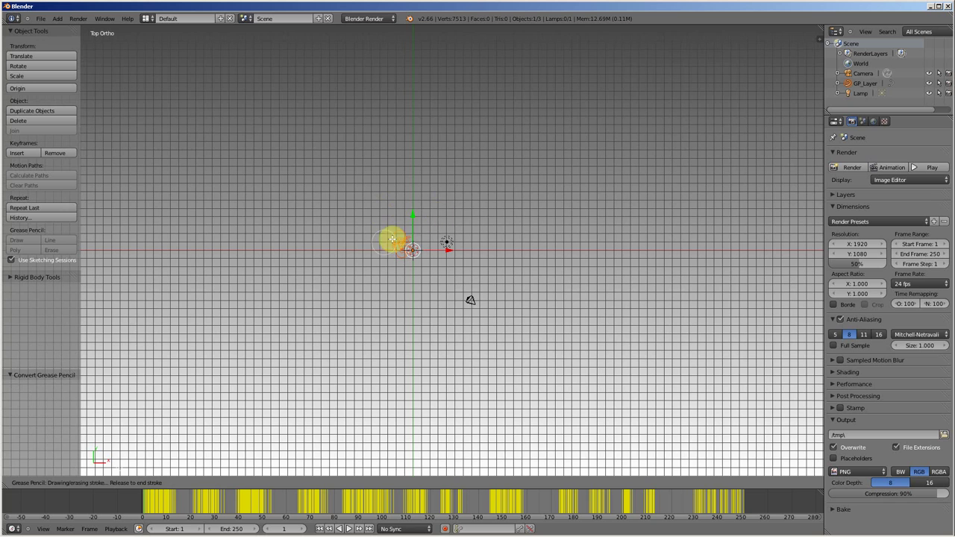
pyautogui.scroll(4, 400, 243)
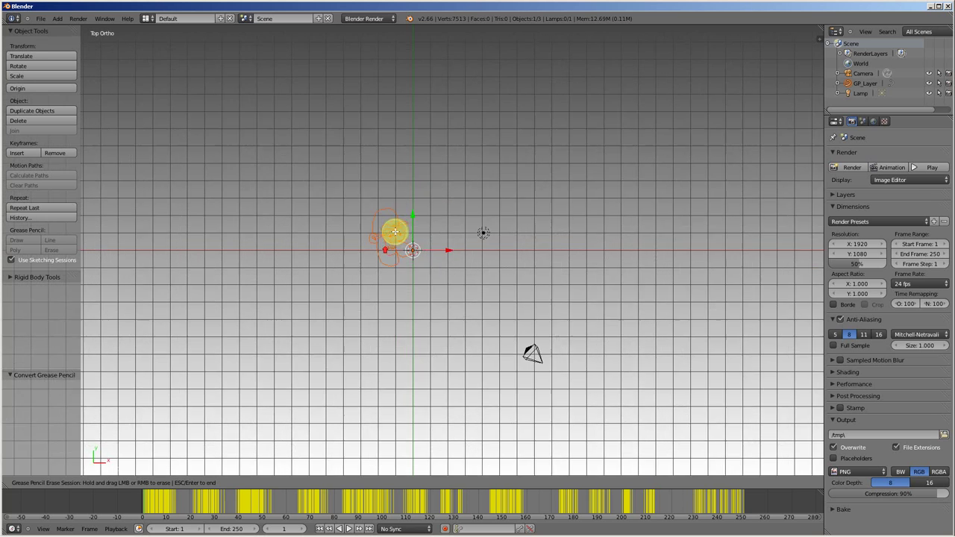
pyautogui.scroll(5, 393, 231)
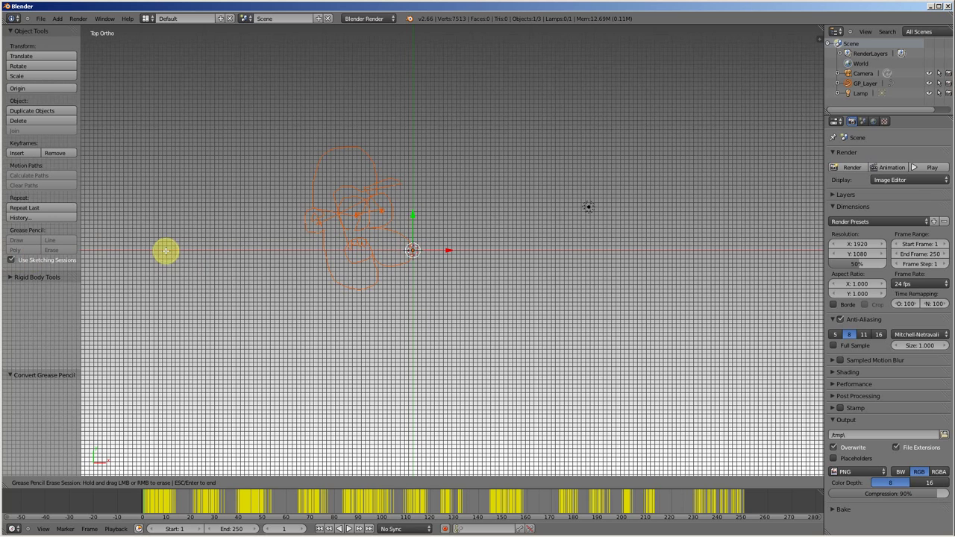
pyautogui.press('Escape')
pyautogui.click(10, 260)
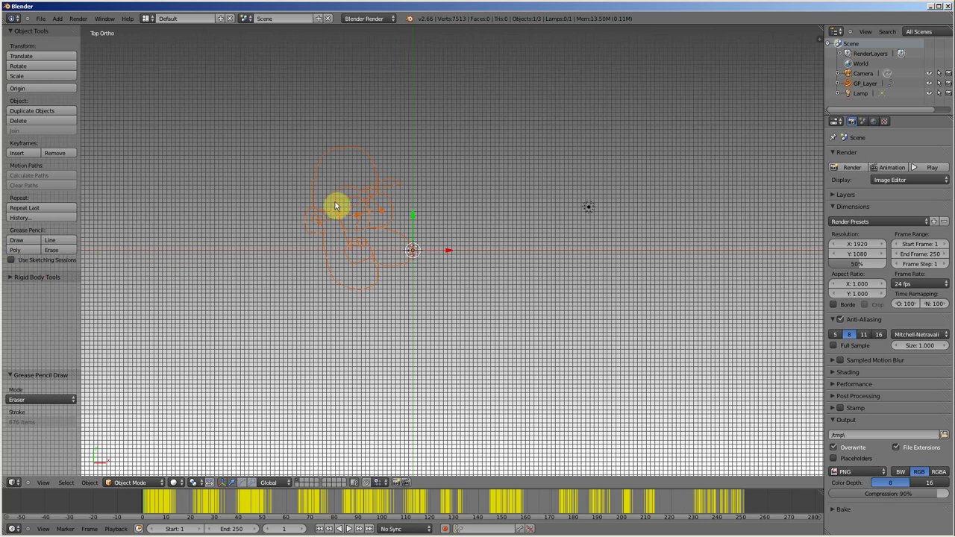
# Select GP_Layer and set its curve Fill to Full with a 0.050 bevel depth
pyautogui.scroll(1, 338, 203)
pyautogui.scroll(1, 340, 196)
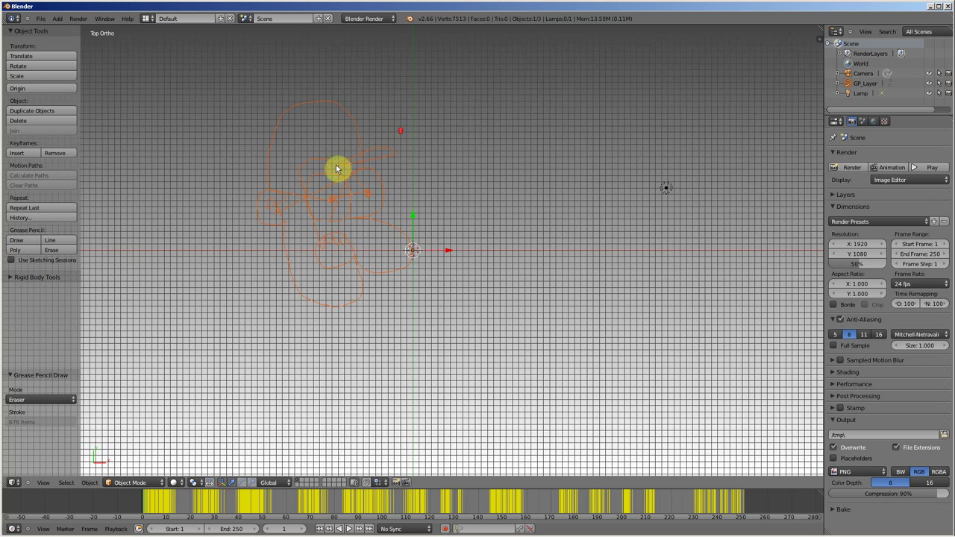
pyautogui.rightClick(350, 163)
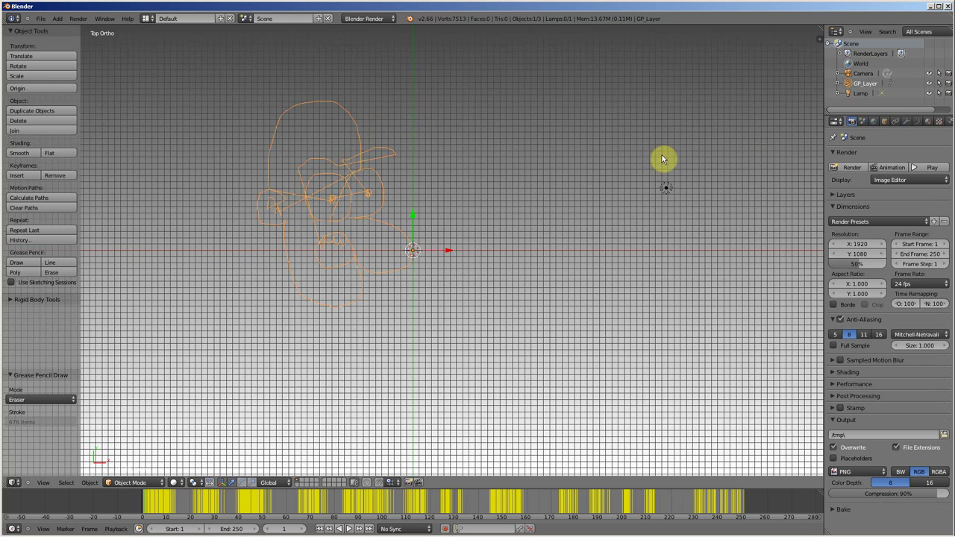
pyautogui.click(918, 122)
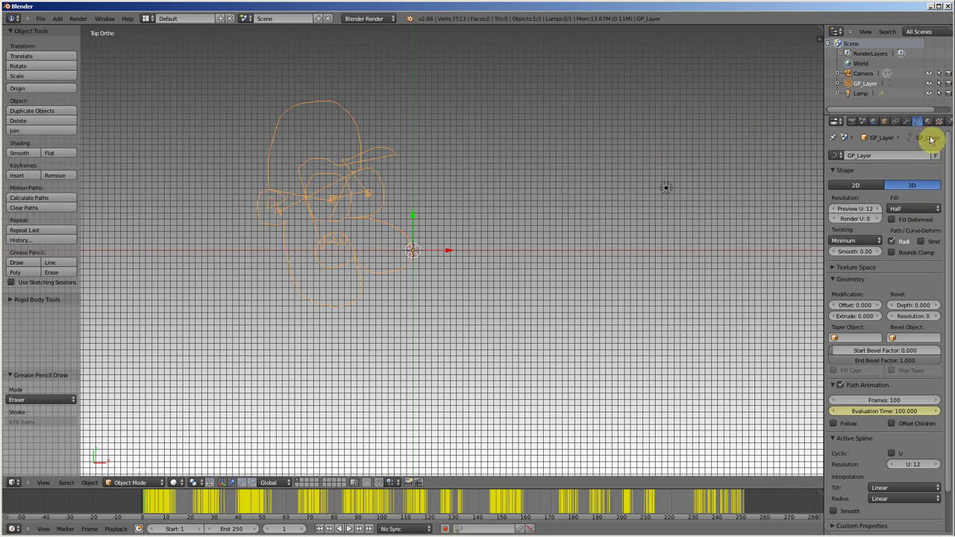
pyautogui.click(929, 209)
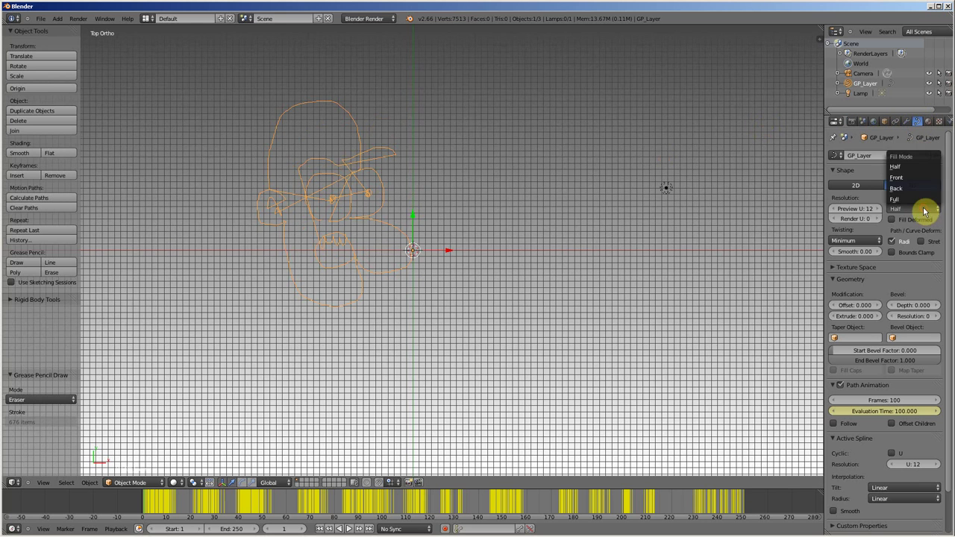
pyautogui.click(913, 204)
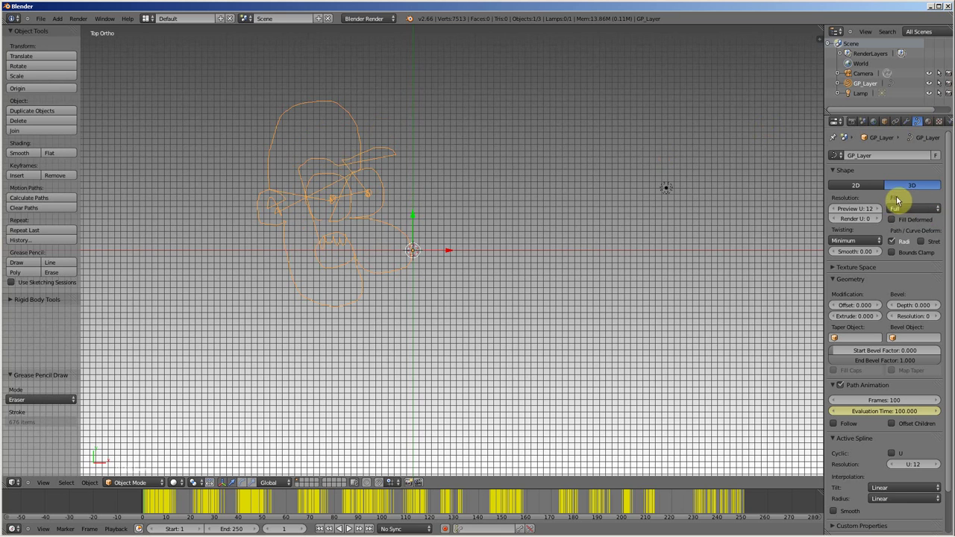
pyautogui.moveTo(916, 314); pyautogui.dragTo(915, 308)
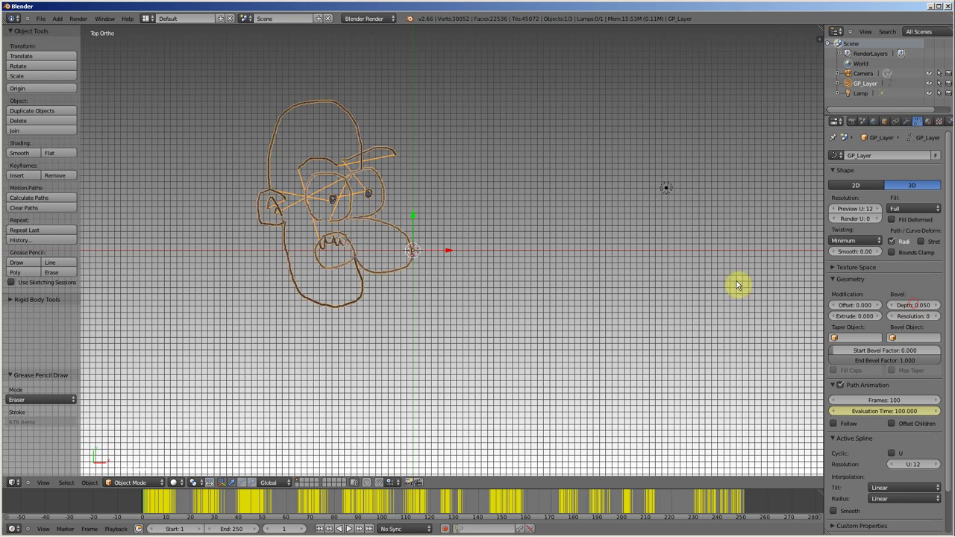
pyautogui.scroll(2, 343, 173)
pyautogui.scroll(1, 345, 177)
pyautogui.scroll(1, 355, 186)
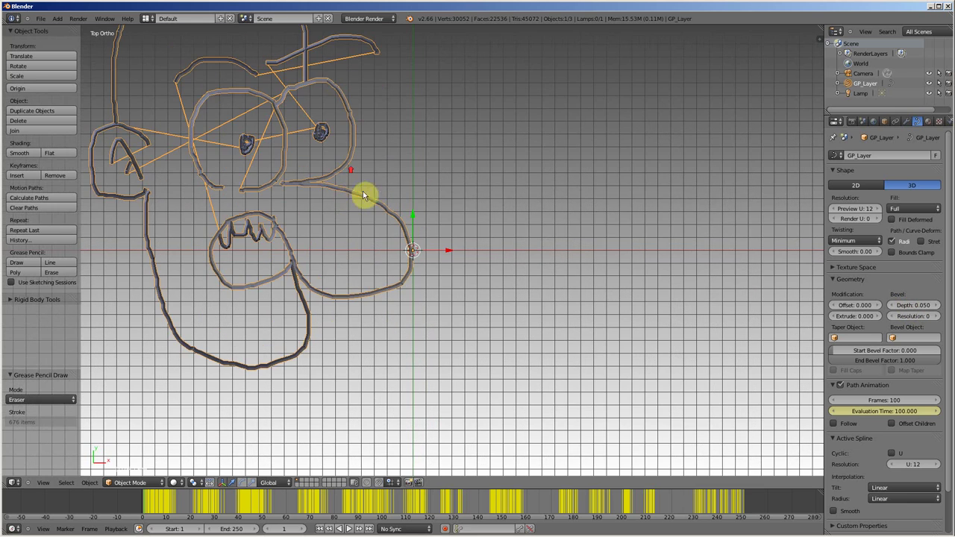
pyautogui.scroll(-2, 380, 192)
pyautogui.scroll(2, 336, 177)
pyautogui.scroll(3, 261, 146)
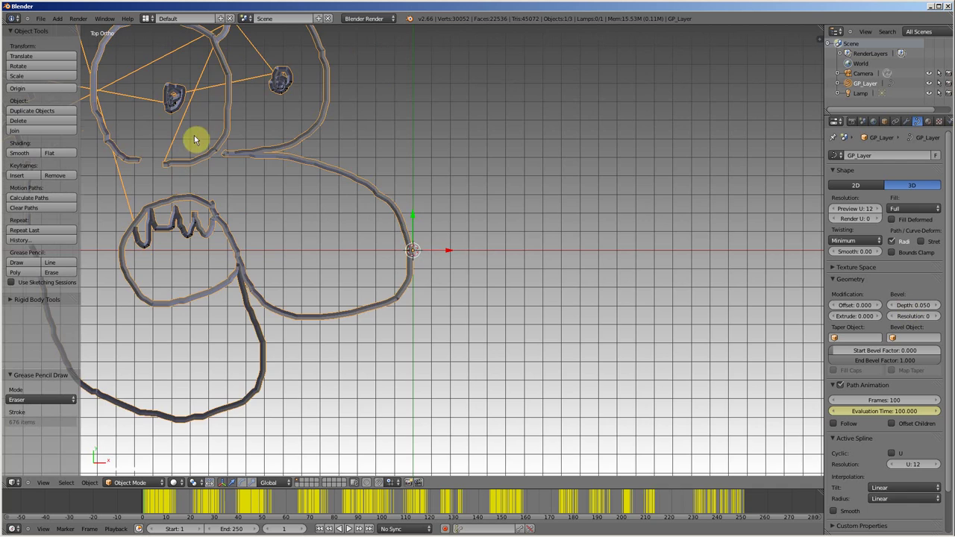
pyautogui.scroll(-2, 197, 142)
pyautogui.scroll(3, 192, 143)
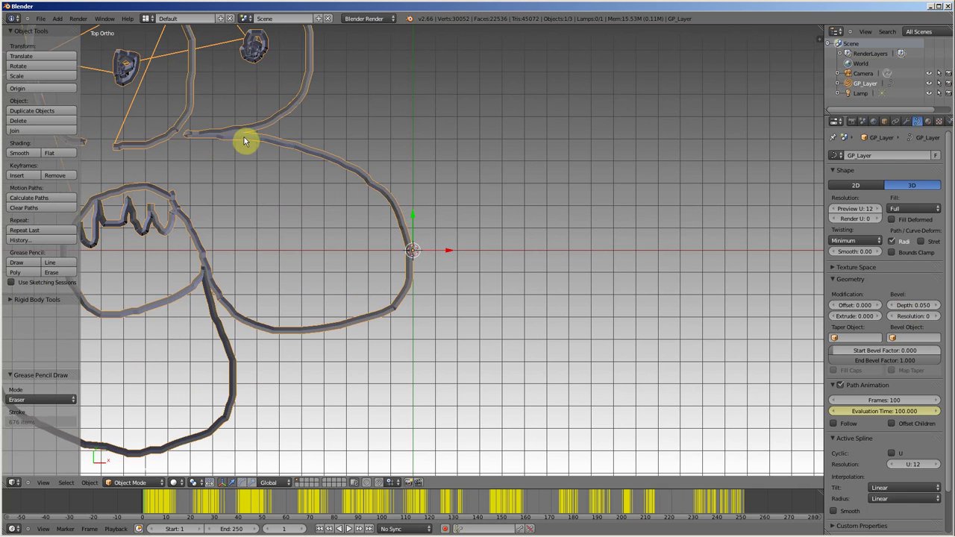
pyautogui.moveTo(245, 141)
pyautogui.keyDown('shift'); pyautogui.mouseDown(button='middle')
pyautogui.moveTo(377, 194)
pyautogui.moveTo(515, 268)
pyautogui.mouseUp(button='middle'); pyautogui.keyUp('shift')
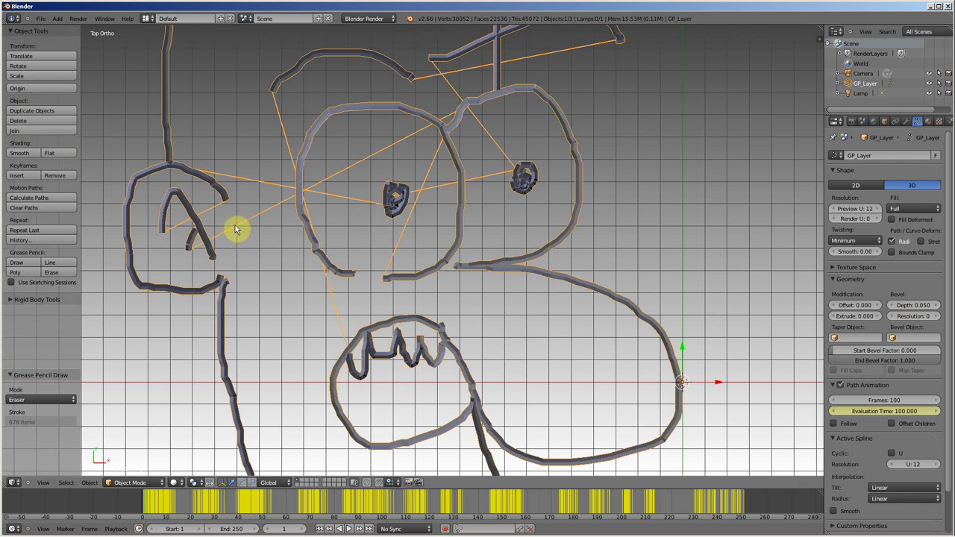
pyautogui.scroll(-4, 366, 154)
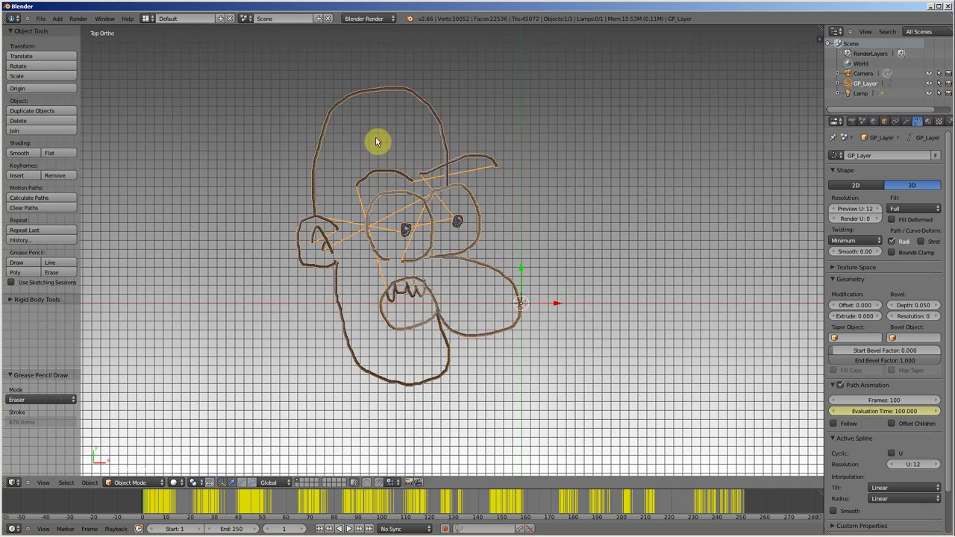
pyautogui.scroll(-3, 377, 143)
# Clear the camera's rotation so it points down and raise it along Z above the drawing
pyautogui.press('KP_0')
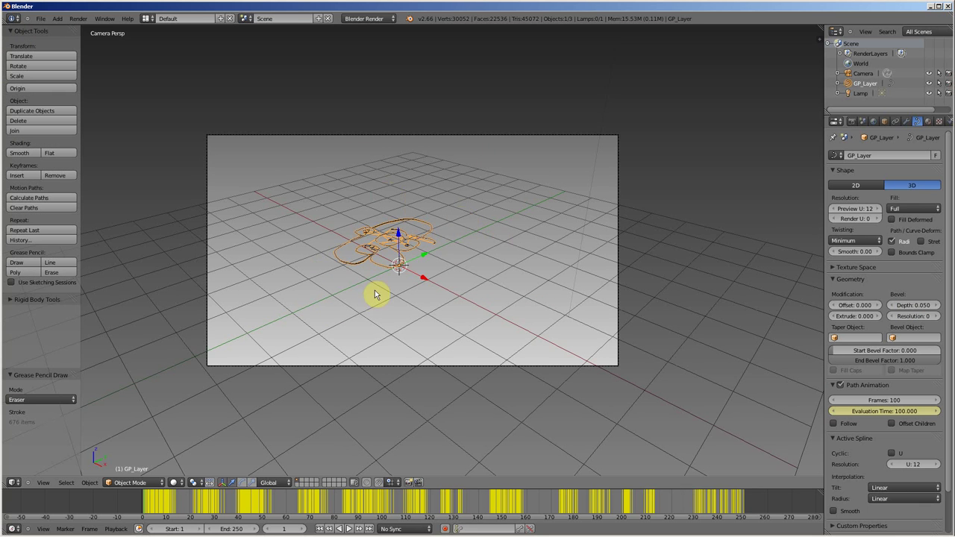
pyautogui.moveTo(417, 276); pyautogui.dragTo(489, 300, button='middle')
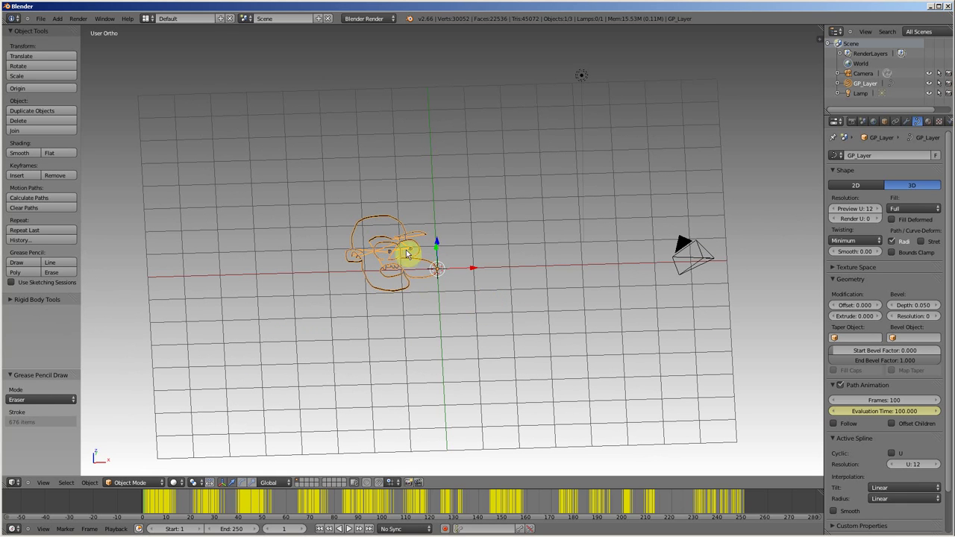
pyautogui.rightClick(691, 253)
pyautogui.hotkey('alt', 'r')
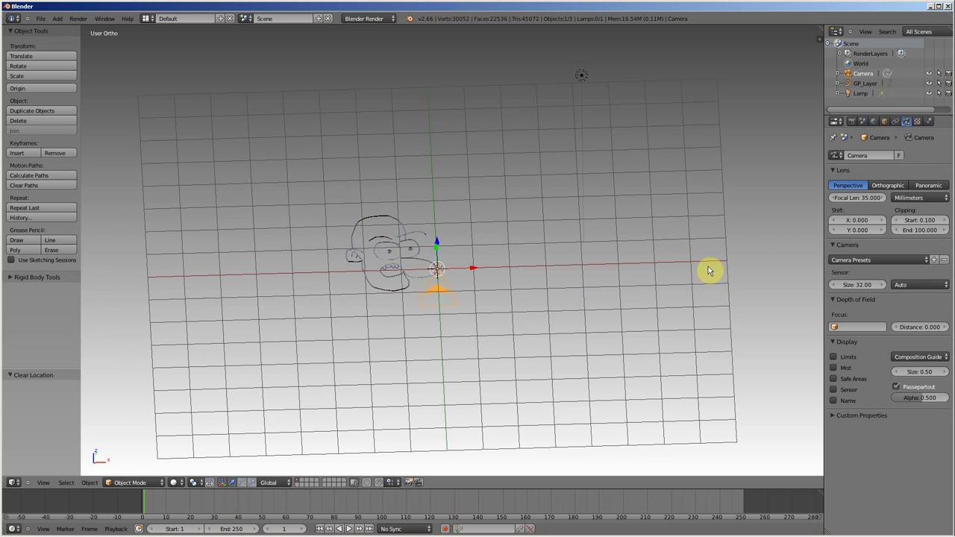
pyautogui.moveTo(503, 279)
pyautogui.mouseDown(button='middle')
pyautogui.moveTo(586, 315)
pyautogui.moveTo(533, 301)
pyautogui.mouseUp(button='middle')
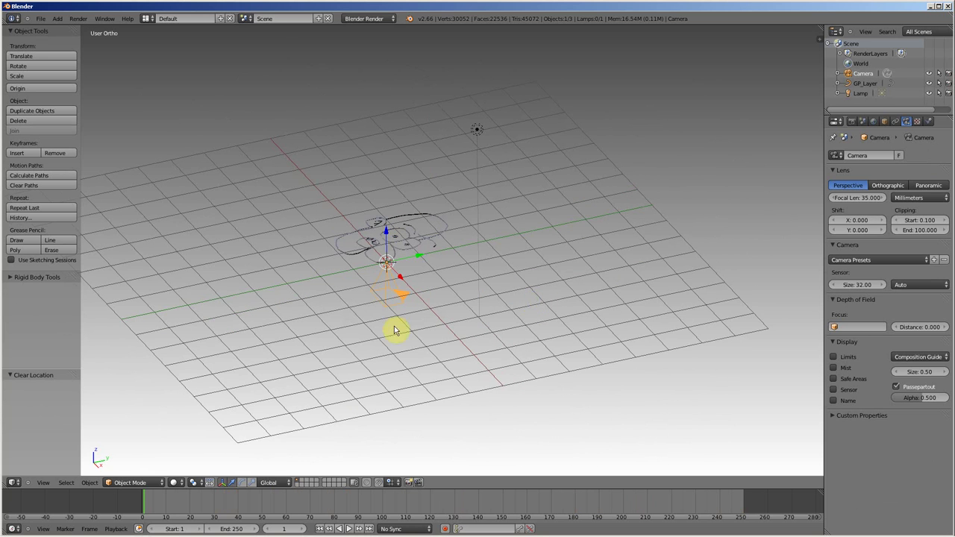
pyautogui.press('g')
pyautogui.press('z')
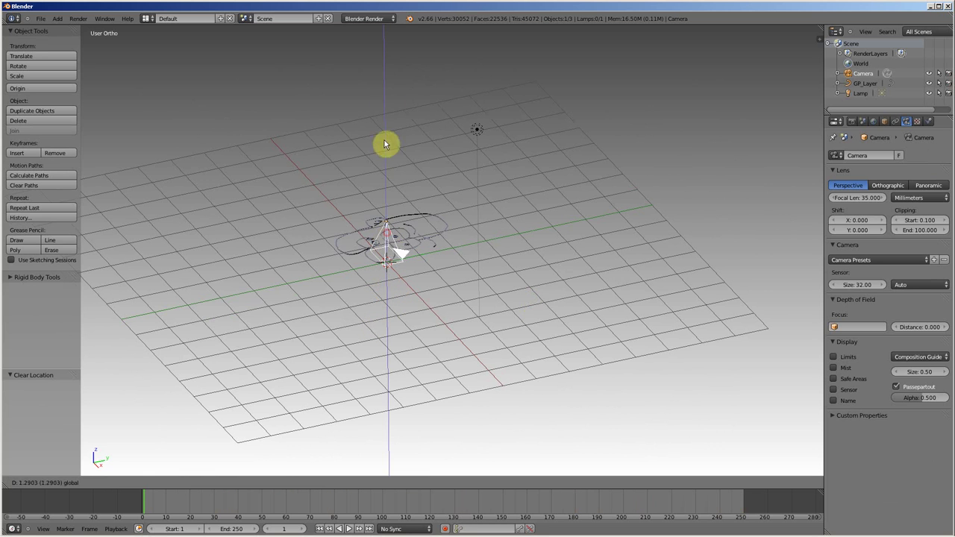
pyautogui.click(388, 56)
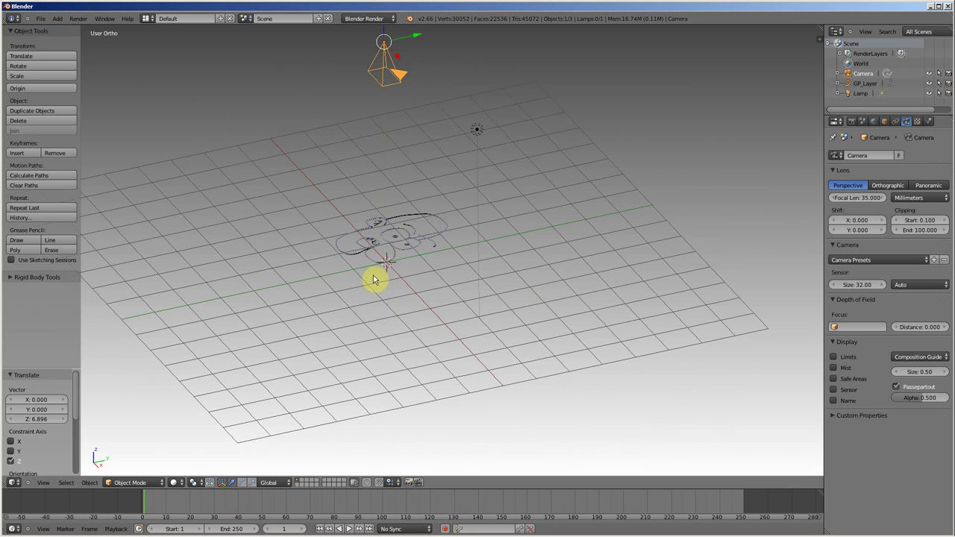
# Recentre the face in the camera view, test-render with F12, then restore the 3D view
pyautogui.press('KP_0')
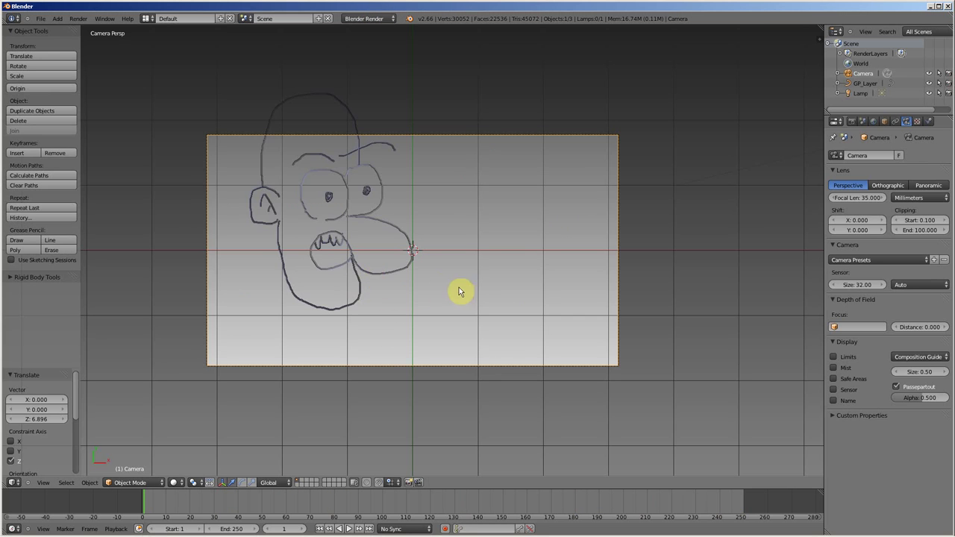
pyautogui.press('g')
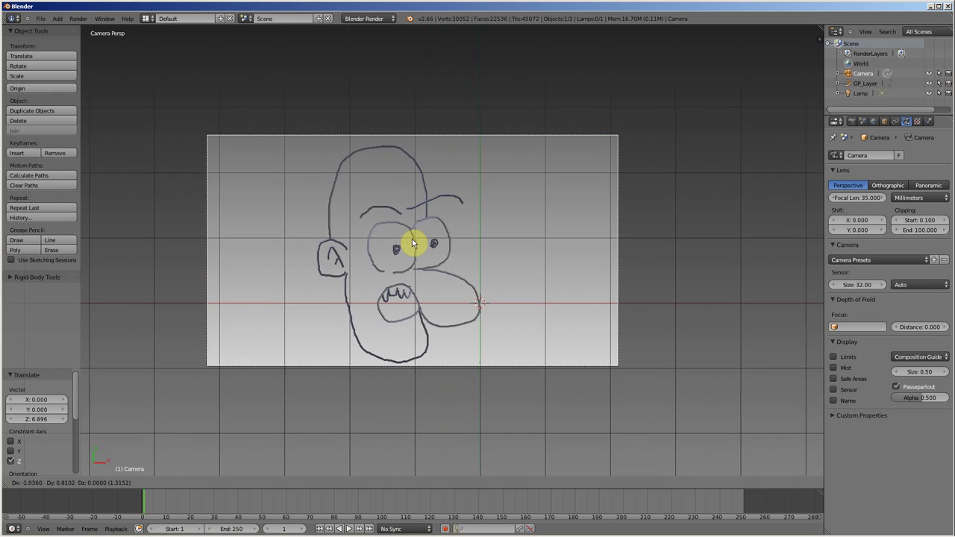
pyautogui.click(410, 241)
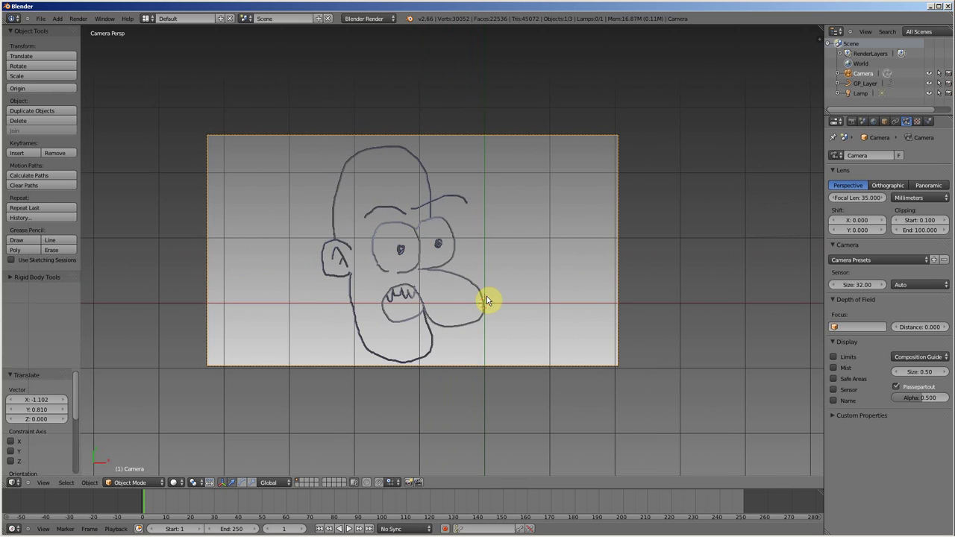
pyautogui.press('F12')
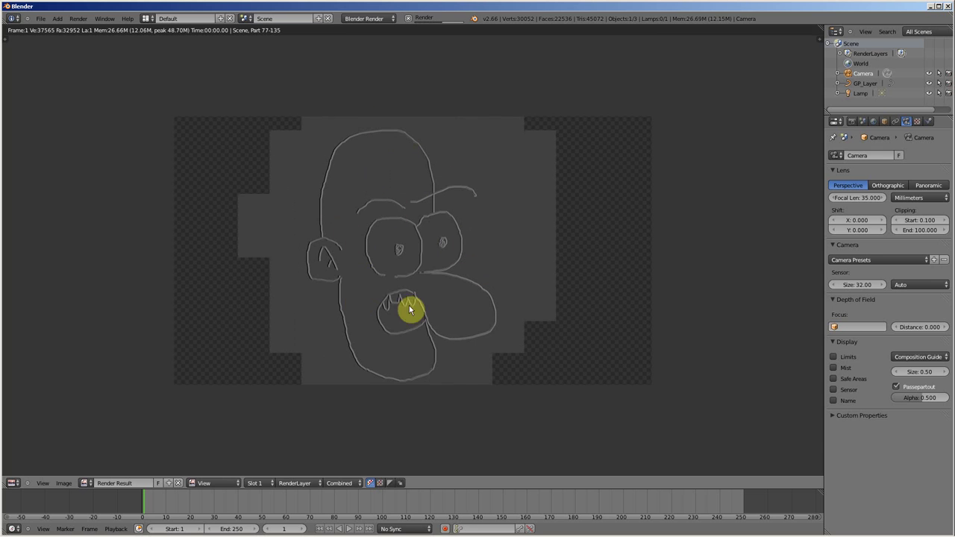
pyautogui.click(13, 489)
pyautogui.click(19, 478)
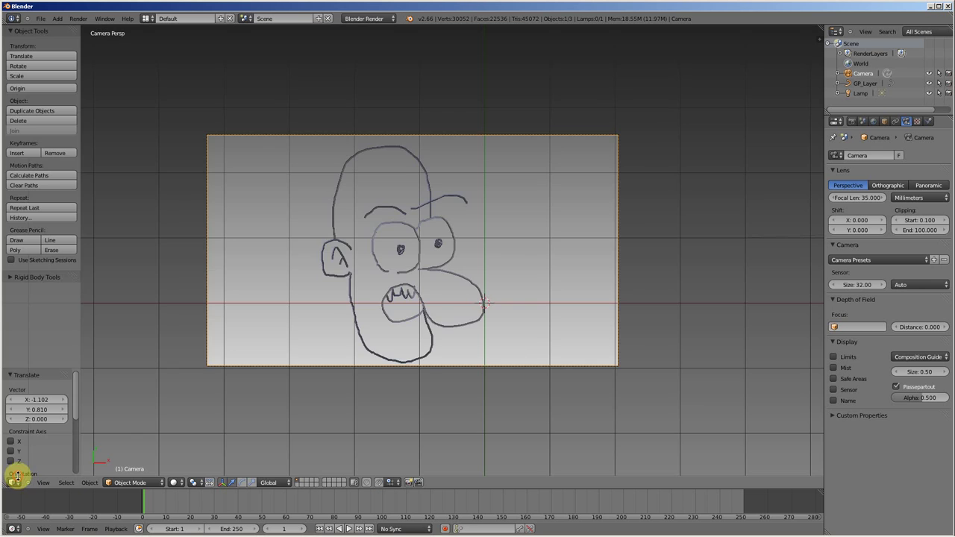
# Leave camera view, select the face curve and frame it with Numpad period
pyautogui.press('KP_0')
pyautogui.rightClick(420, 217)
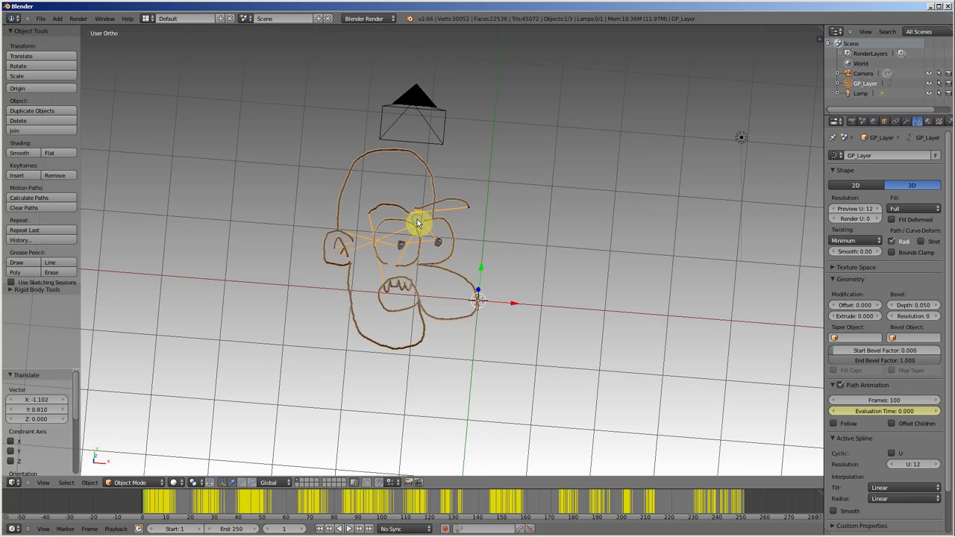
pyautogui.press('KP_Decimal')
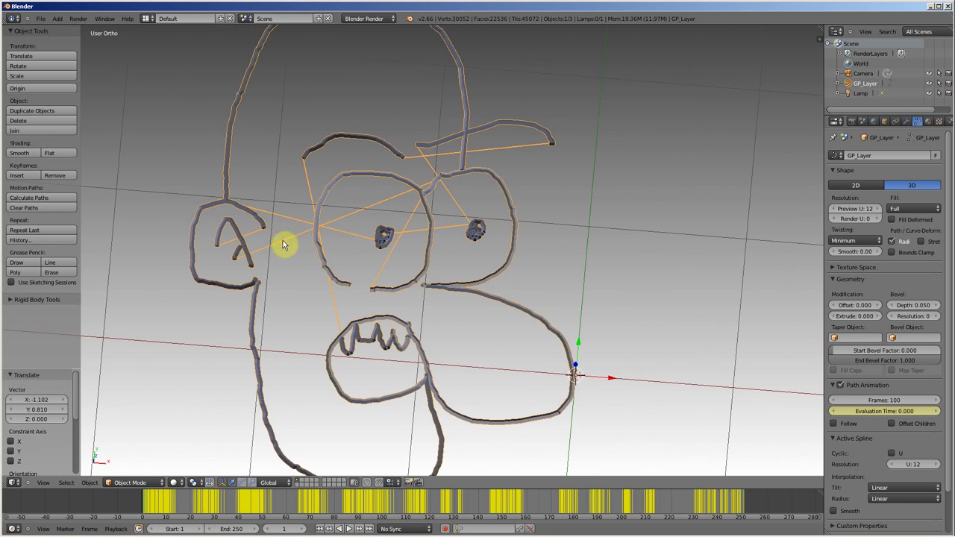
pyautogui.scroll(-2, 326, 199)
pyautogui.moveTo(341, 209); pyautogui.dragTo(341, 226, button='middle')
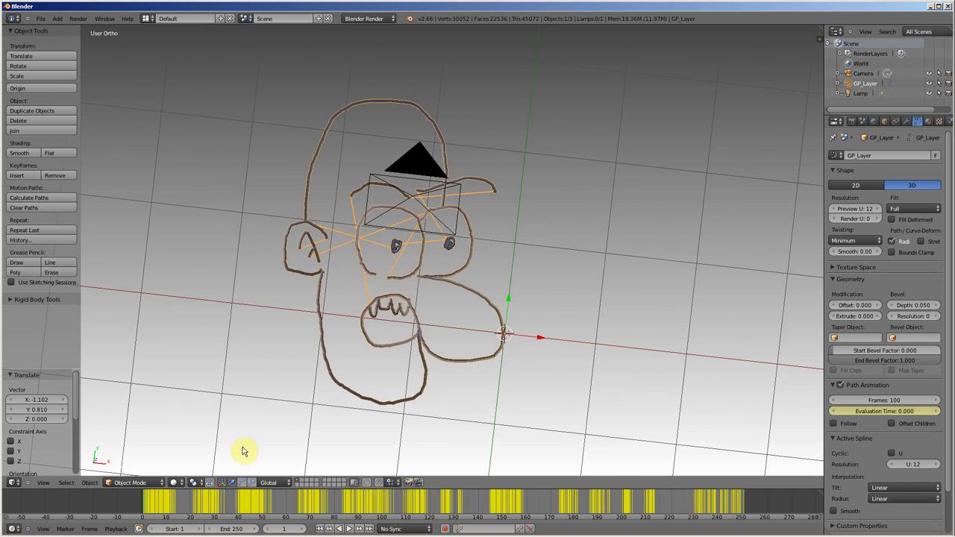
# Play and stop the animation, scrub back near frame 1, and show the curve's modifiers
pyautogui.hotkey('alt', 'a')
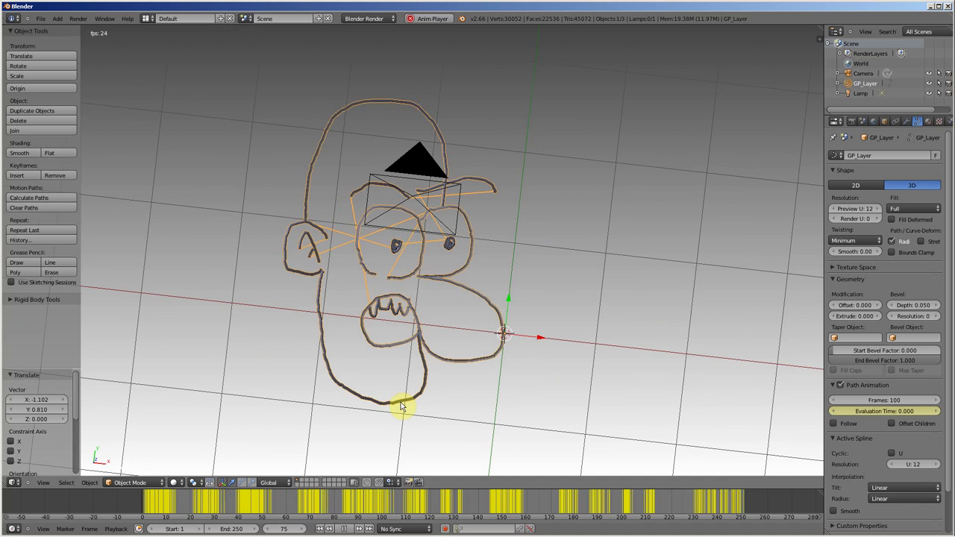
pyautogui.hotkey('alt', 'a')
pyautogui.moveTo(270, 507); pyautogui.dragTo(144, 508)
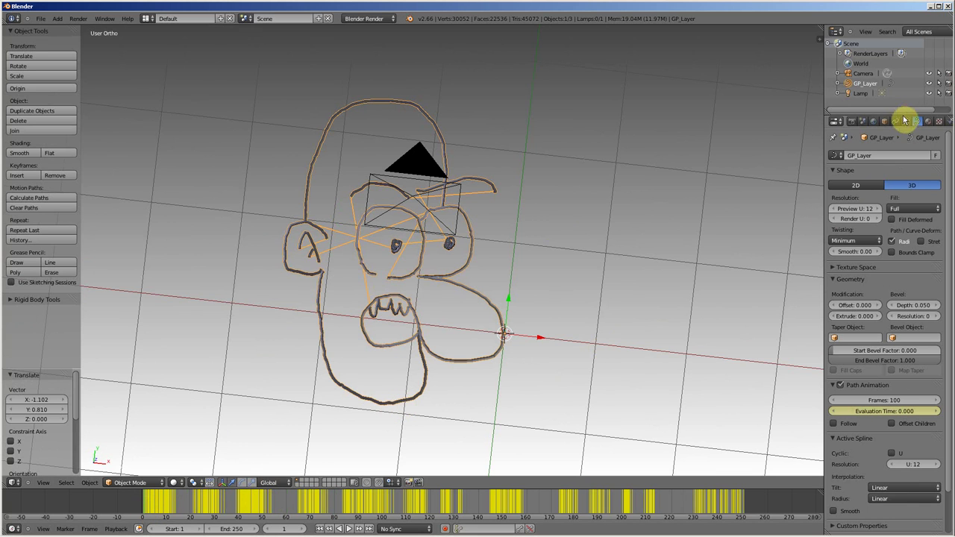
pyautogui.click(906, 121)
# Add a Build modifier (Start 1, Length 100) to GP_Layer and view through the camera
pyautogui.click(875, 160)
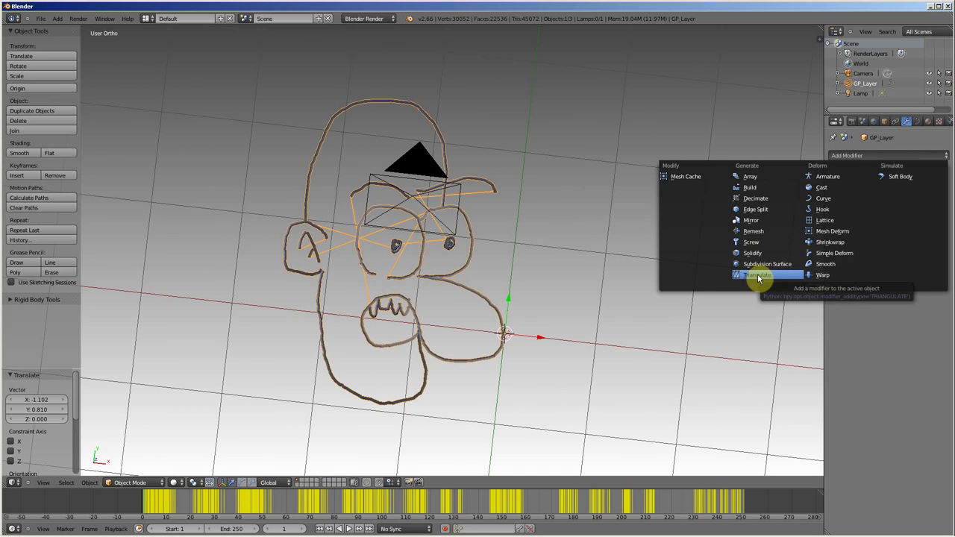
pyautogui.click(754, 187)
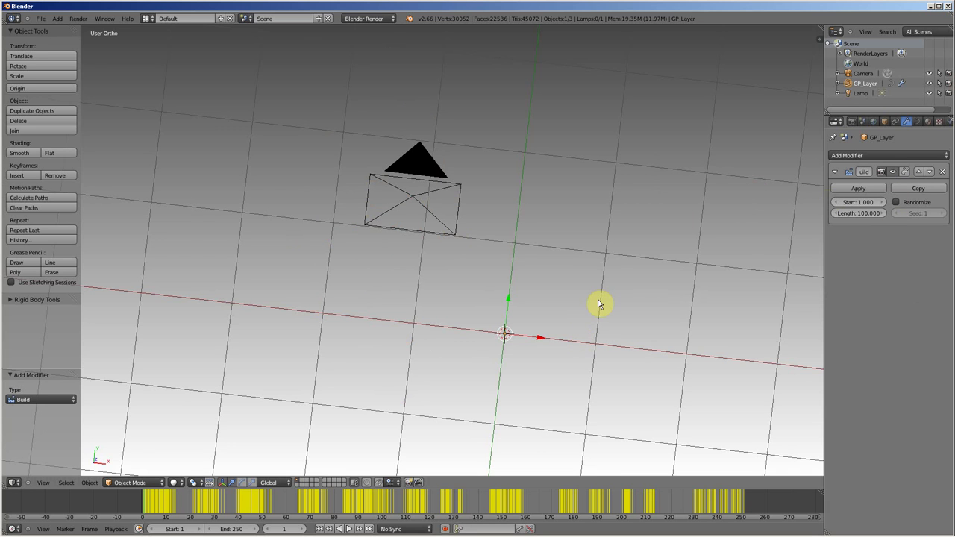
pyautogui.press('KP_0')
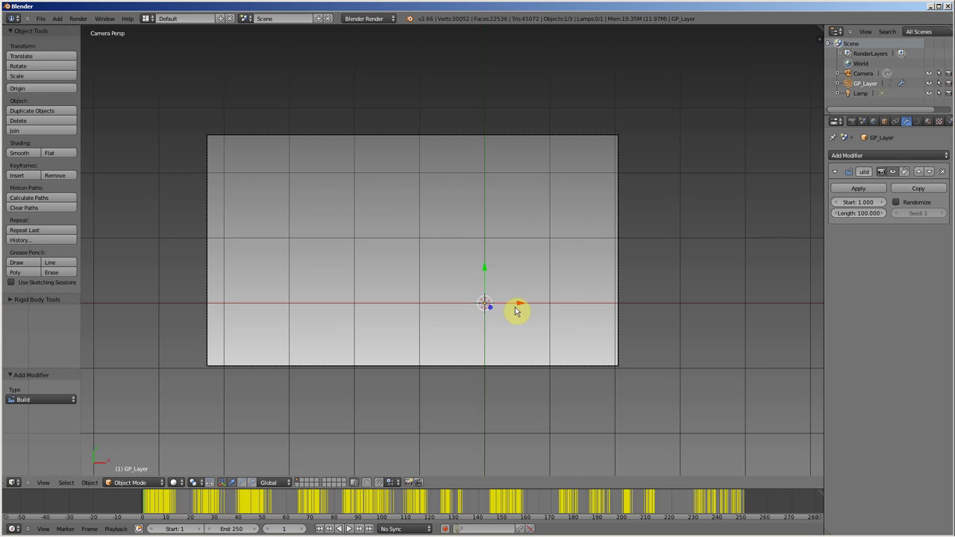
# Play the animation with Alt+A to watch the Build modifier draw the face strokes in
pyautogui.hotkey('alt', 'a')
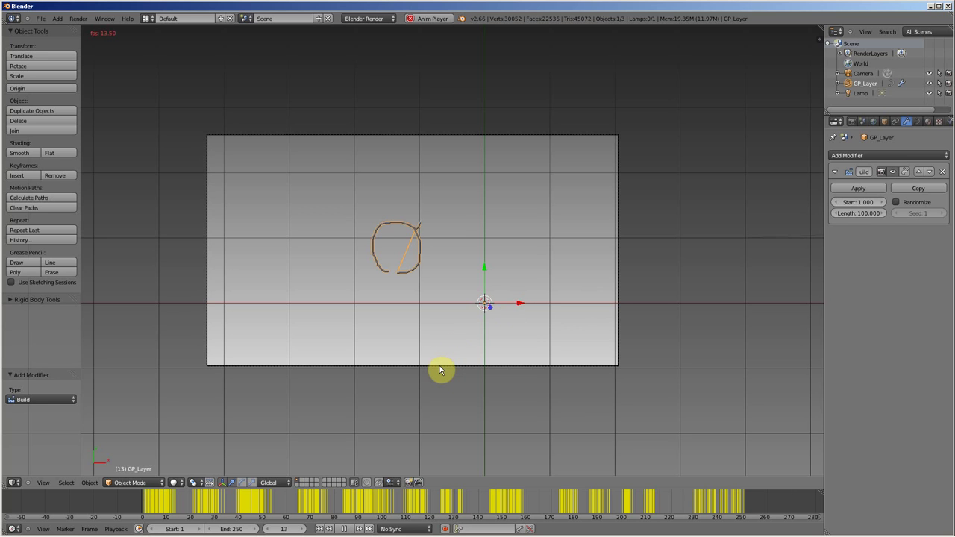